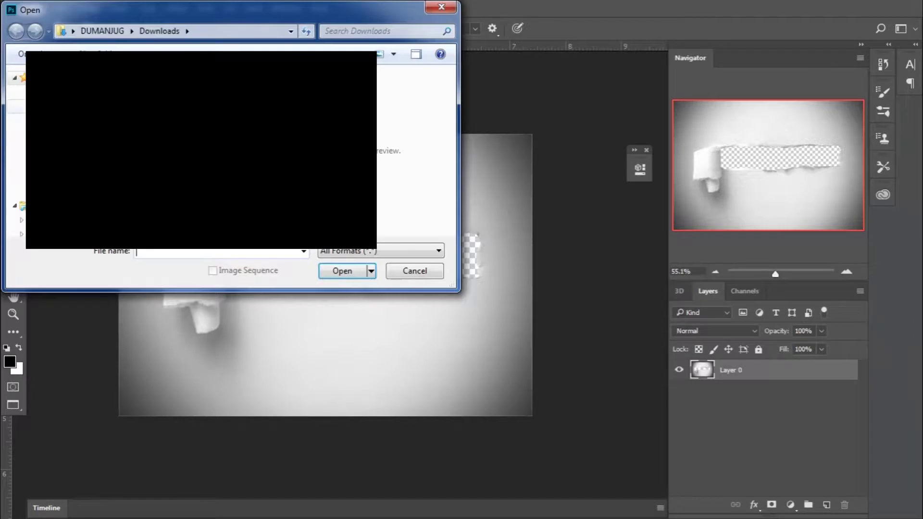
# Open liza.jpg from the Desktop as a separate document
pyautogui.write('l')
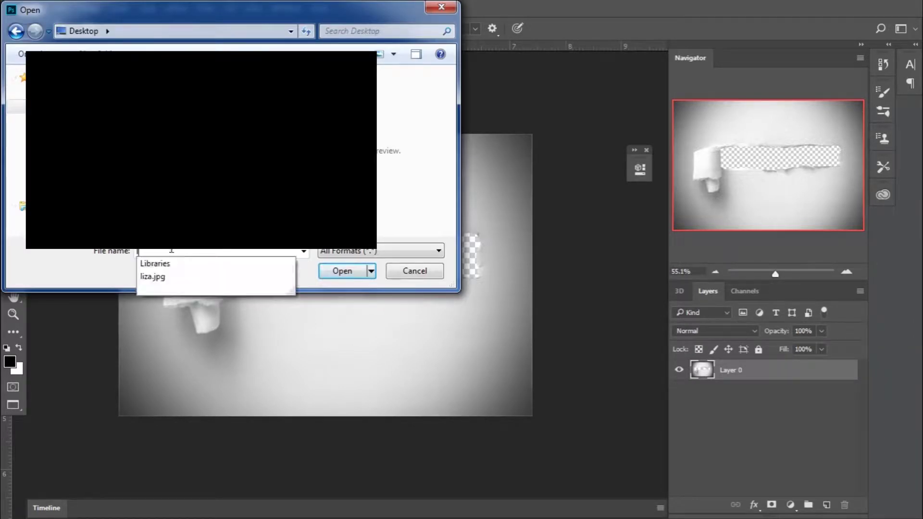
pyautogui.click(173, 276)
pyautogui.click(347, 273)
pyautogui.scroll(1, 577, 284)
pyautogui.moveTo(532, 290); pyautogui.dragTo(429, 270)
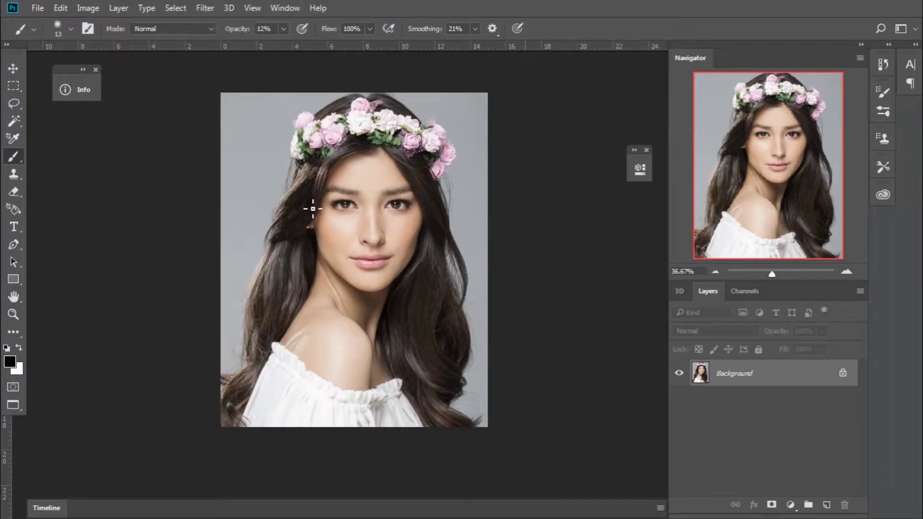
pyautogui.moveTo(351, 290); pyautogui.dragTo(302, 317)
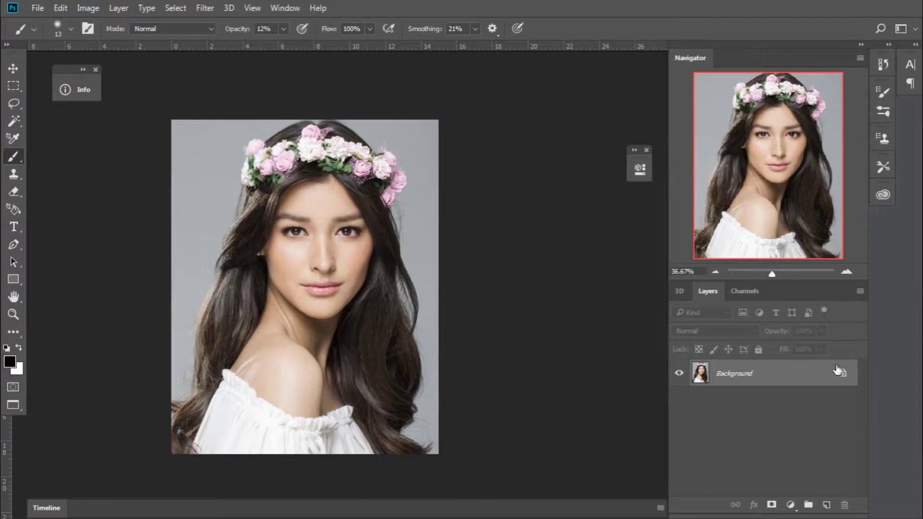
# Select the grey backdrop around the woman with the Magic Wand tool
pyautogui.click(13, 121)
pyautogui.rightClick(13, 121)
pyautogui.click(48, 134)
pyautogui.click(202, 161)
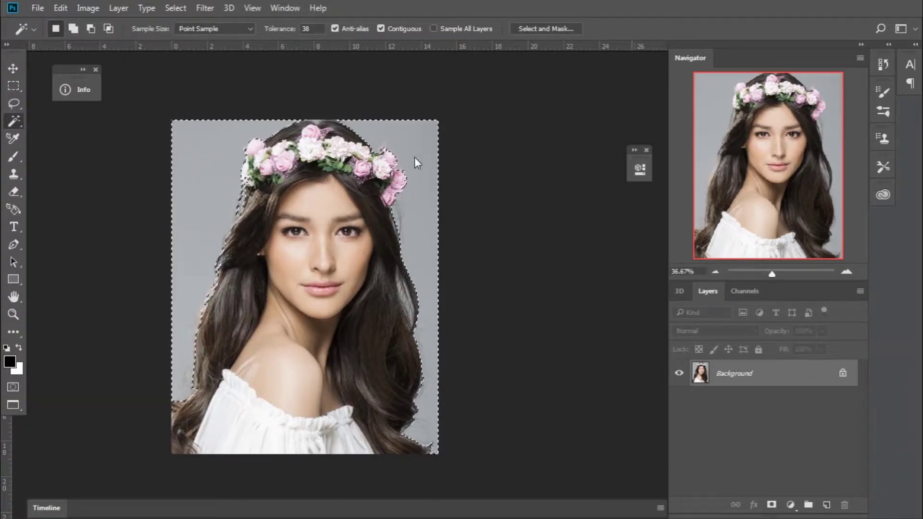
pyautogui.scroll(5, 263, 162)
pyautogui.scroll(-10, 264, 162)
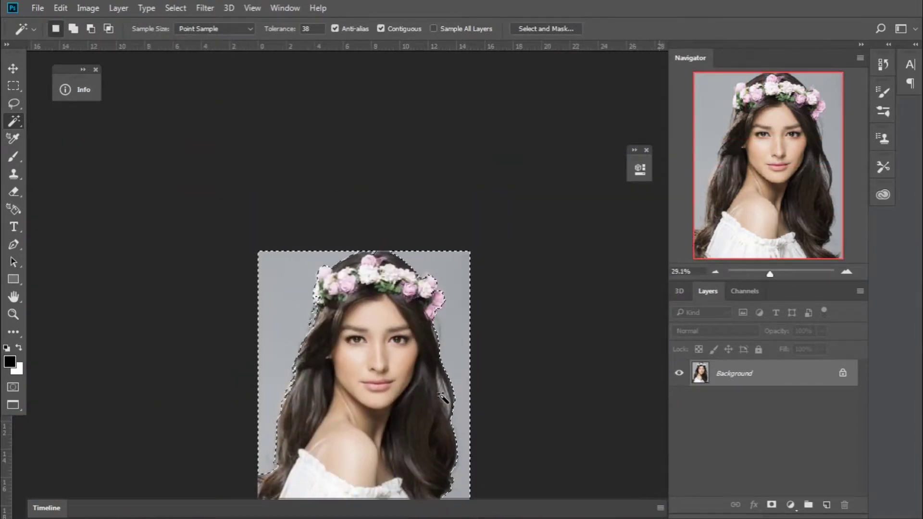
pyautogui.click(184, 8)
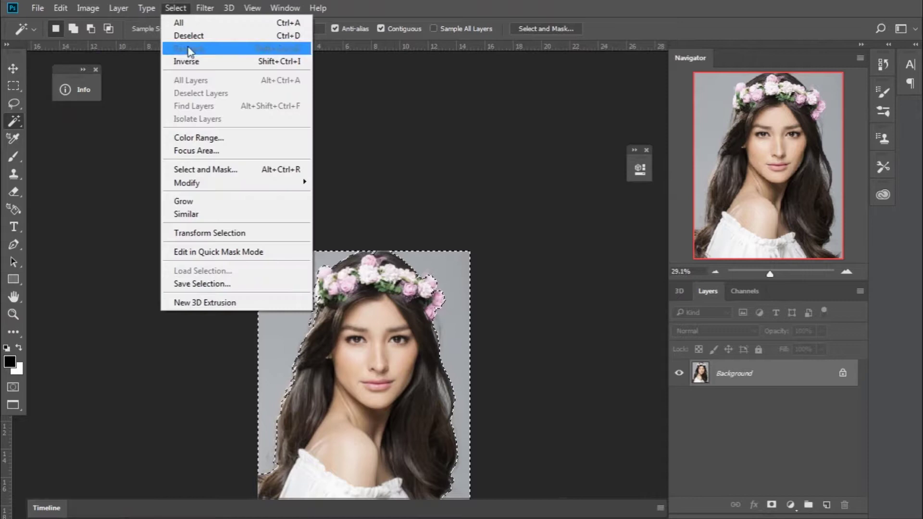
pyautogui.click(207, 168)
pyautogui.click(852, 490)
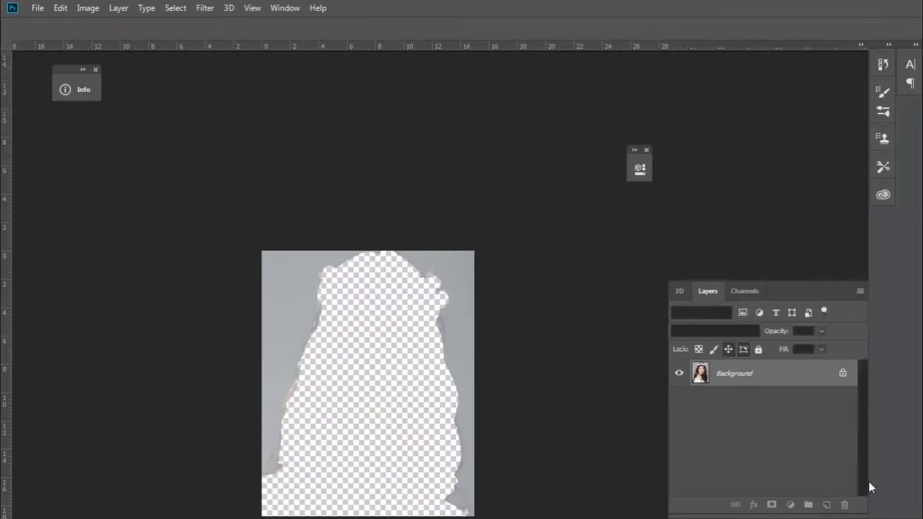
# Invert the backdrop selection so it covers the woman, and open it in Select and Mask
pyautogui.click(177, 8)
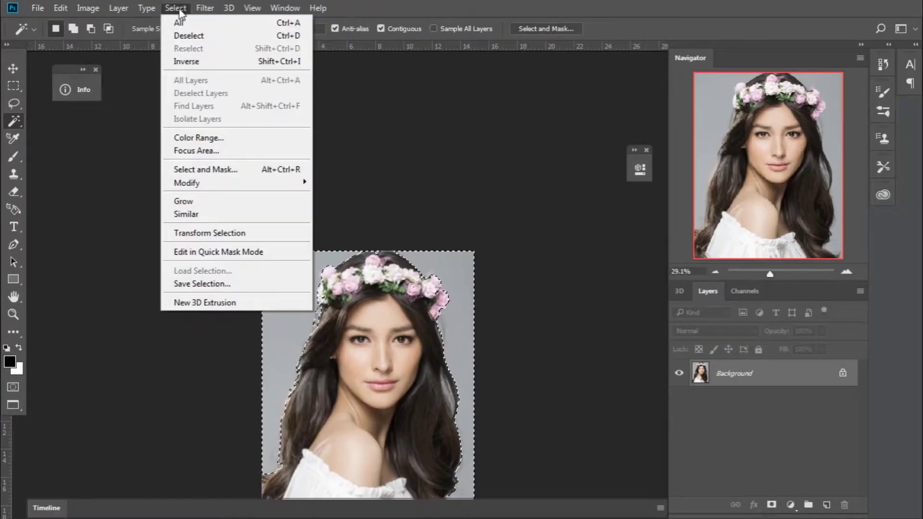
pyautogui.click(192, 62)
pyautogui.click(176, 8)
pyautogui.click(207, 168)
pyautogui.moveTo(403, 342); pyautogui.dragTo(363, 179)
pyautogui.scroll(5, 432, 219)
pyautogui.scroll(-4, 322, 203)
pyautogui.scroll(2, 286, 166)
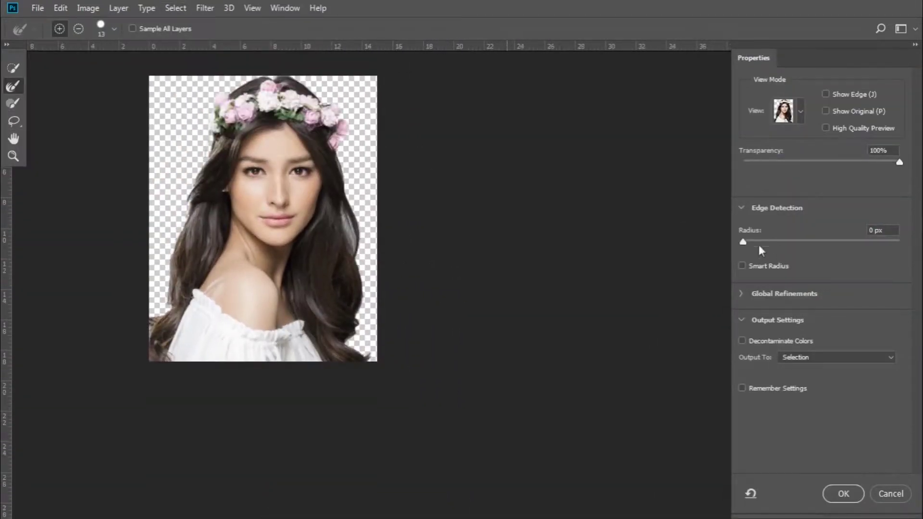
# Enable Smart Radius, set the edge detection radius to 8 px and apply the refinement
pyautogui.click(742, 265)
pyautogui.click(884, 231)
pyautogui.write('8')
pyautogui.scroll(2, 272, 141)
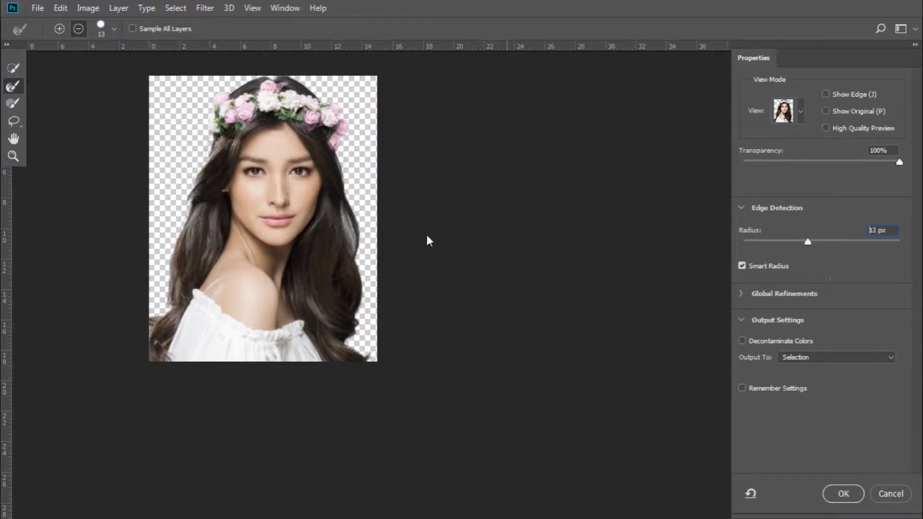
pyautogui.scroll(-2, 431, 240)
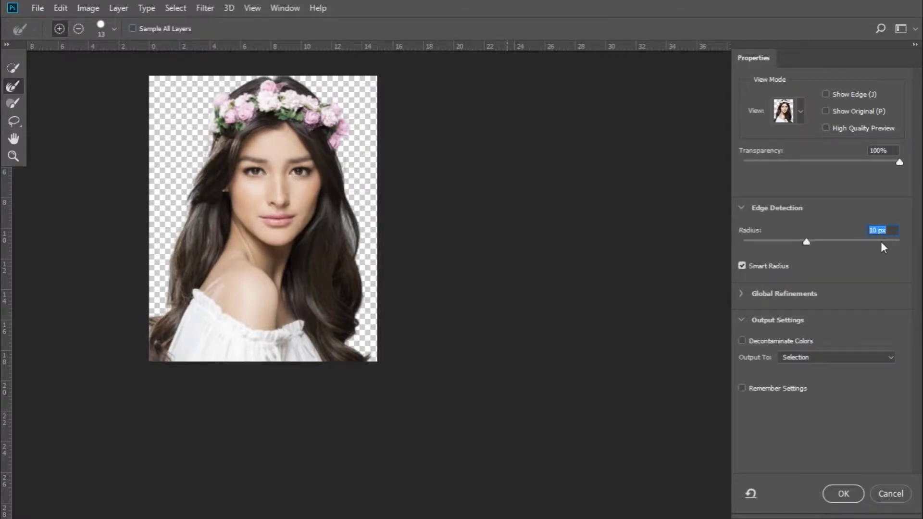
pyautogui.write('8')
pyautogui.press('Return')
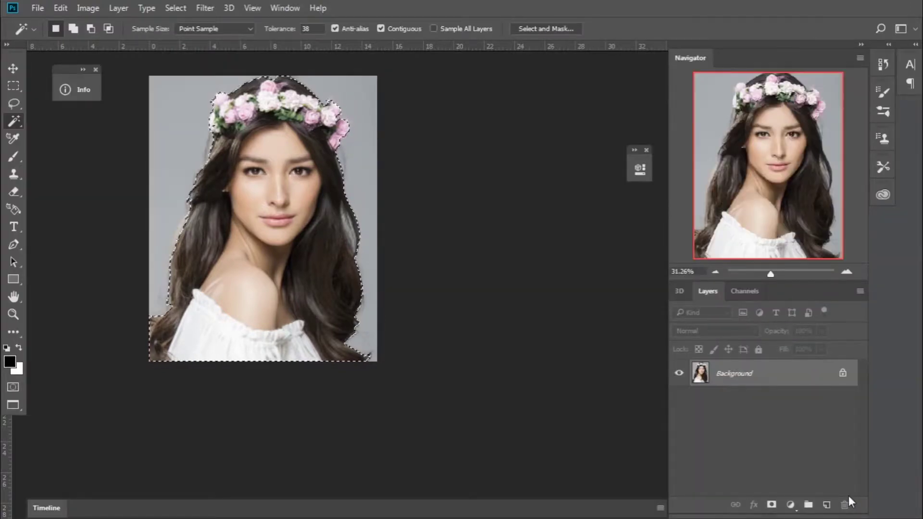
# Refine the woman's selection in Select and Mask with Smart Radius at 8 px and output it to New Layer with Layer Mask
pyautogui.click(547, 29)
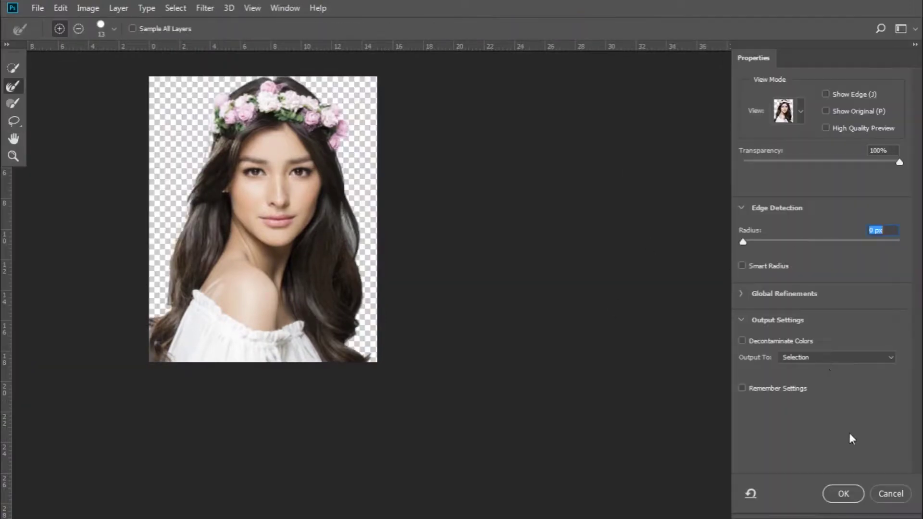
pyautogui.write('8')
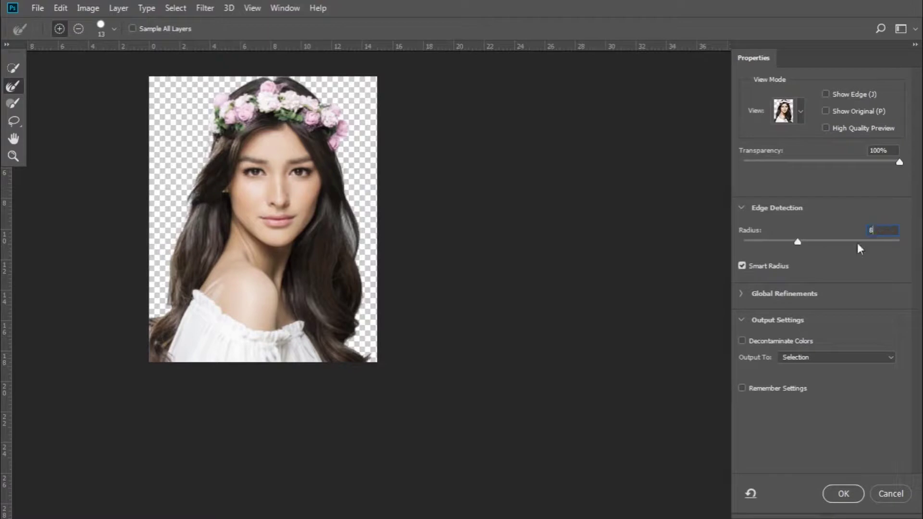
pyautogui.click(734, 212)
pyautogui.click(734, 211)
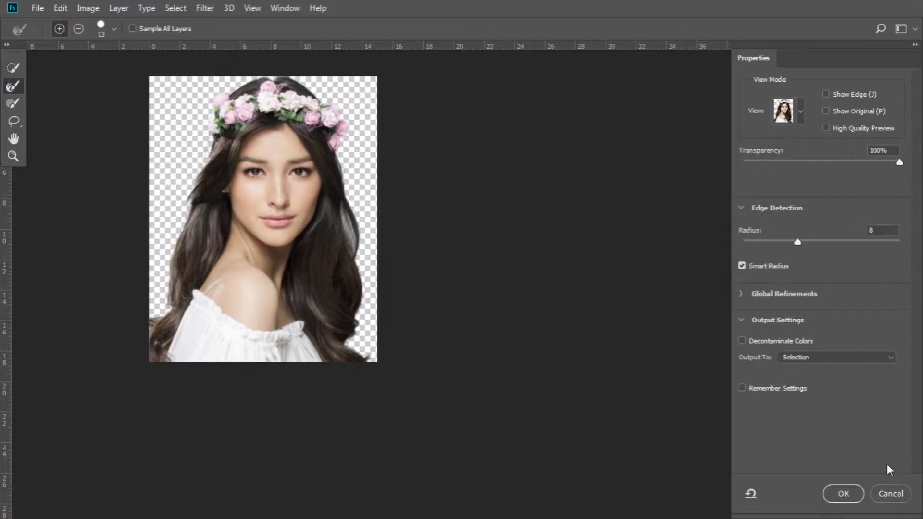
pyautogui.click(743, 208)
pyautogui.click(818, 298)
pyautogui.click(818, 332)
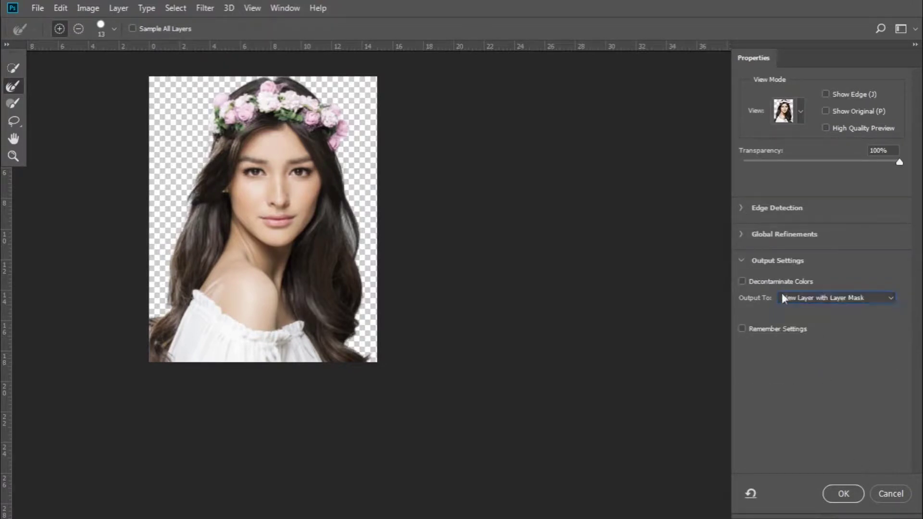
pyautogui.click(845, 494)
# Add a new empty layer and move it directly beneath the masked cut-out layer
pyautogui.click(680, 374)
pyautogui.click(680, 374)
pyautogui.scroll(-2, 278, 171)
pyautogui.click(827, 505)
pyautogui.moveTo(765, 374); pyautogui.dragTo(768, 397)
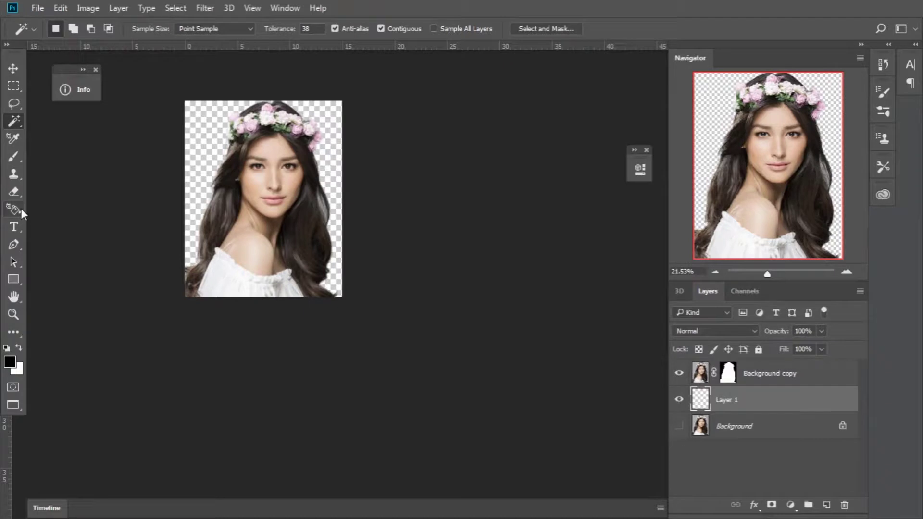
# Fill the empty layer behind the woman with white using the Paint Bucket tool
pyautogui.click(14, 333)
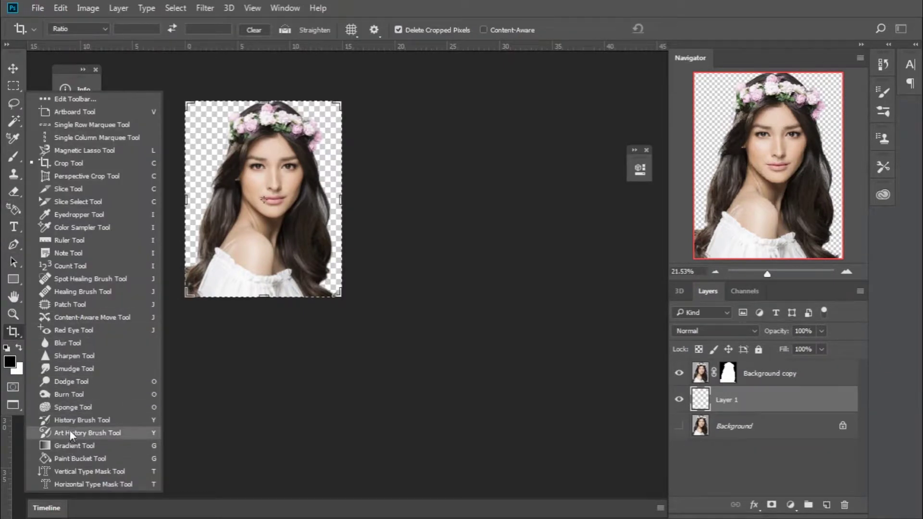
pyautogui.click(76, 459)
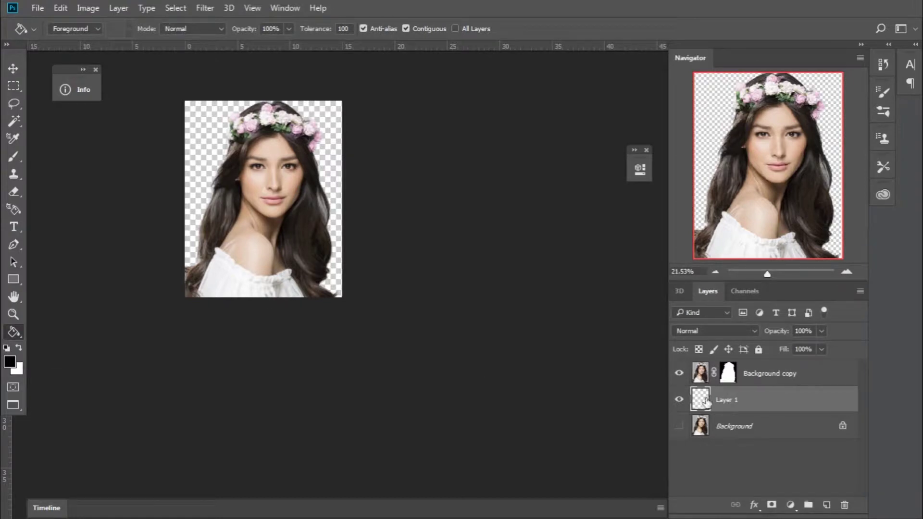
pyautogui.click(323, 156)
pyautogui.hotkey('ctrl', 'z')
pyautogui.press('x')
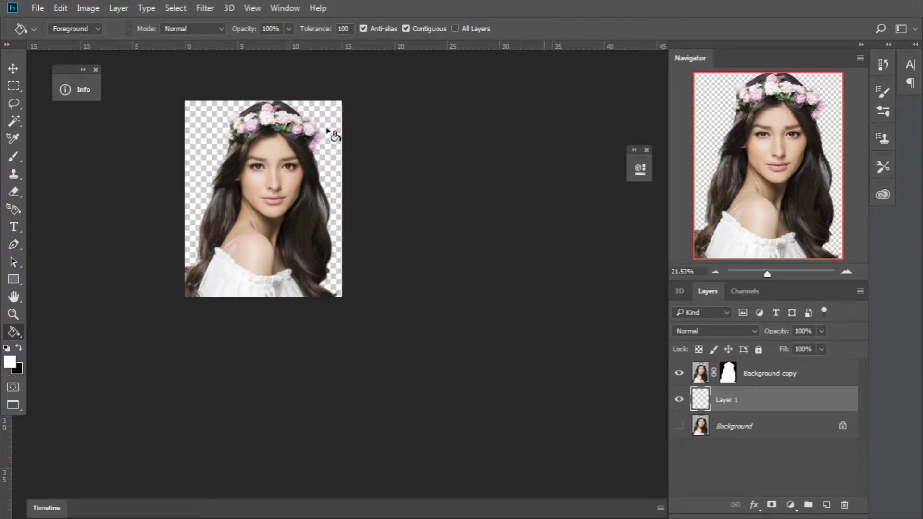
pyautogui.click(333, 134)
pyautogui.scroll(3, 274, 121)
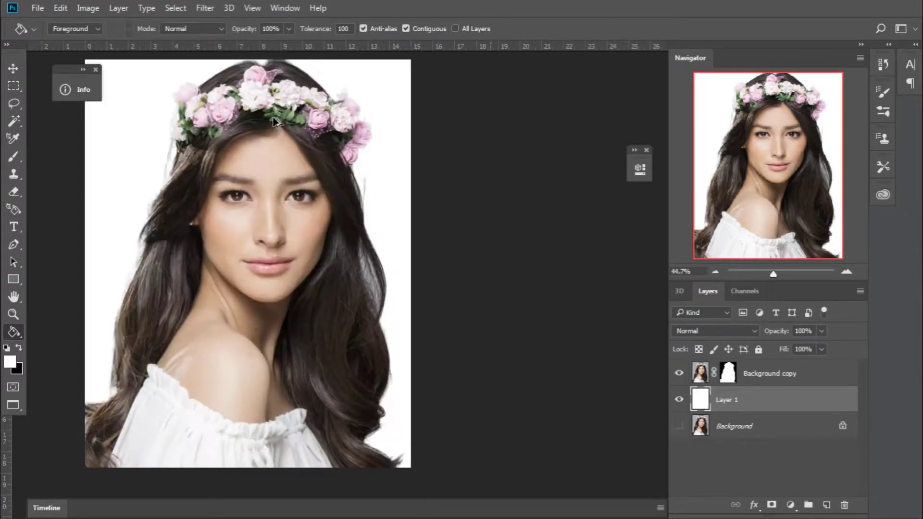
# Convert the masked cut-out and the white layer together into one Smart Object
pyautogui.keyDown('shift'); pyautogui.click(780, 375); pyautogui.keyUp('shift')
pyautogui.rightClick(756, 378)
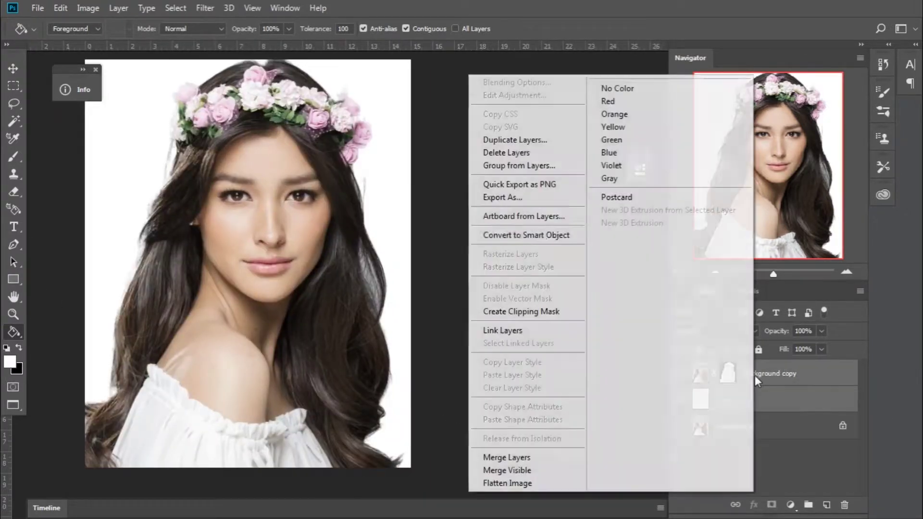
pyautogui.click(557, 238)
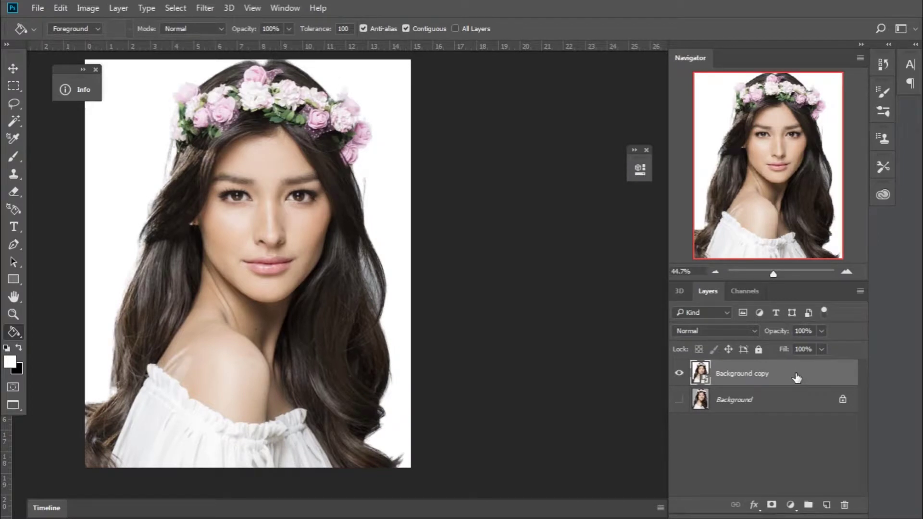
pyautogui.scroll(-1, 269, 202)
pyautogui.scroll(-1, 211, 132)
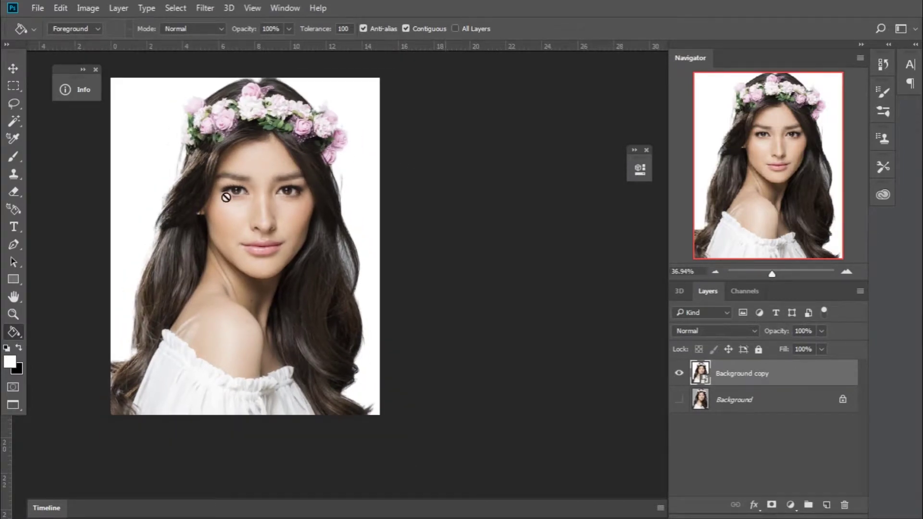
# Copy the portrait Smart Object into the torn paper document, above the paper layer
pyautogui.press('f')
pyautogui.press('f')
pyautogui.moveTo(735, 363); pyautogui.dragTo(303, 247)
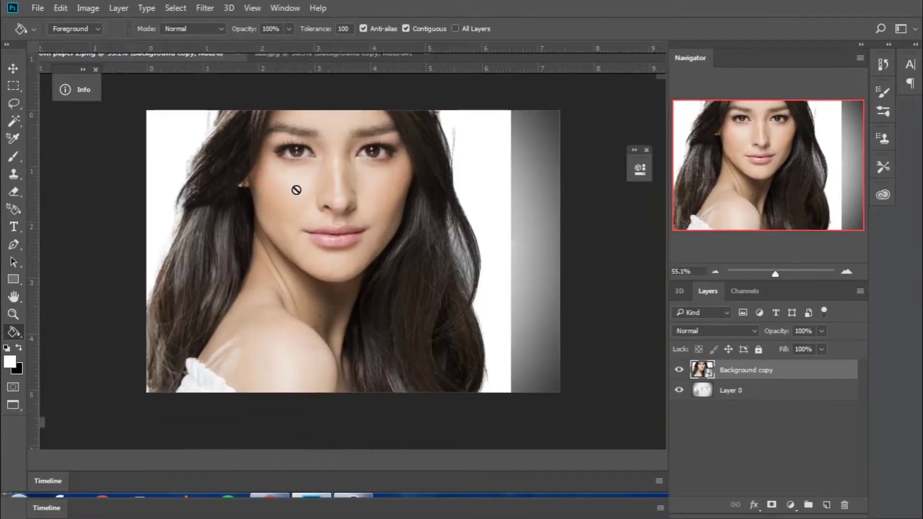
pyautogui.scroll(-2, 396, 249)
# Scale the portrait to about 41% at 62% layer opacity and position it with the eyes inside the torn strip
pyautogui.hotkey('ctrl', 't')
pyautogui.scroll(-1, 423, 114)
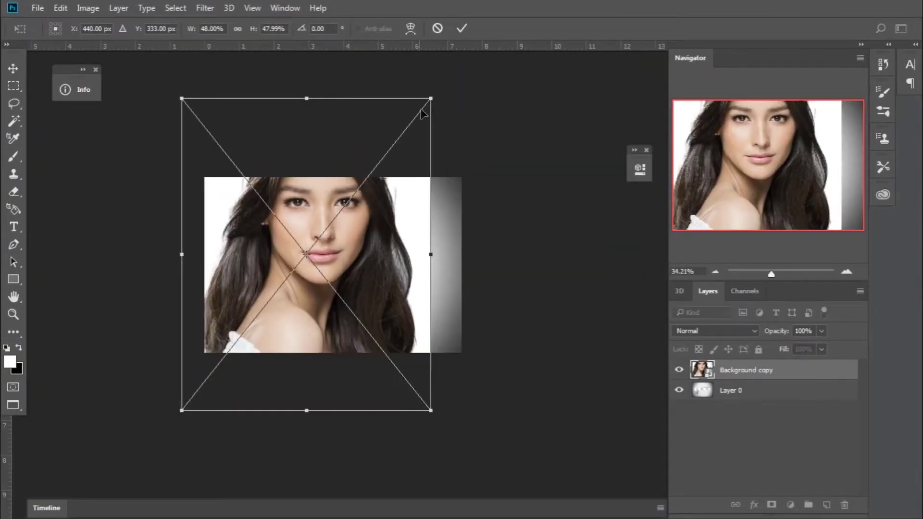
pyautogui.moveTo(422, 114); pyautogui.dragTo(423, 181)
pyautogui.click(822, 331)
pyautogui.moveTo(826, 351); pyautogui.dragTo(799, 350)
pyautogui.moveTo(380, 223); pyautogui.dragTo(402, 250)
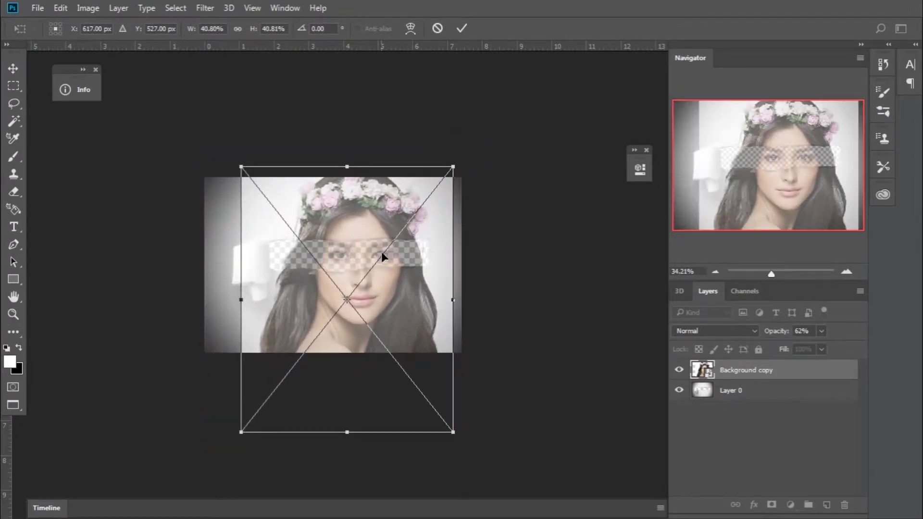
# Restore the portrait layer's opacity to 100% and commit its transformation
pyautogui.scroll(2, 382, 256)
pyautogui.scroll(-1, 377, 256)
pyautogui.click(822, 331)
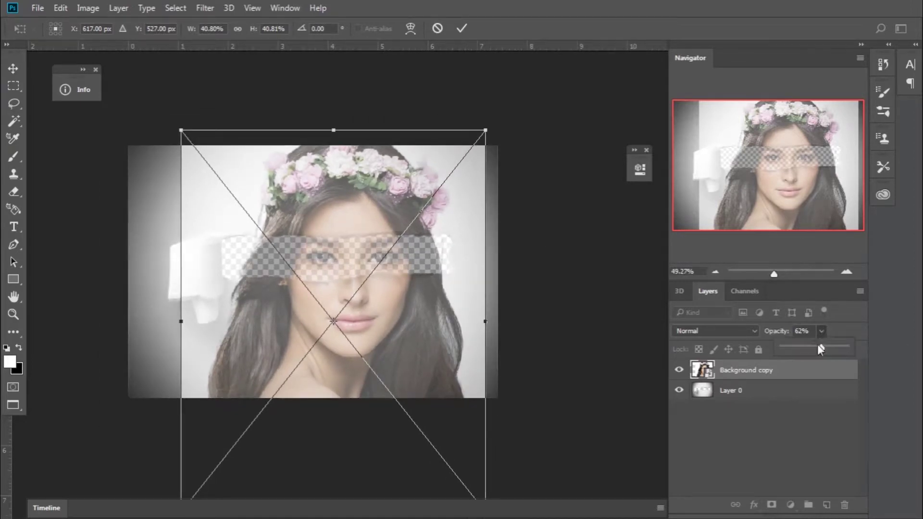
pyautogui.moveTo(820, 347); pyautogui.dragTo(845, 347)
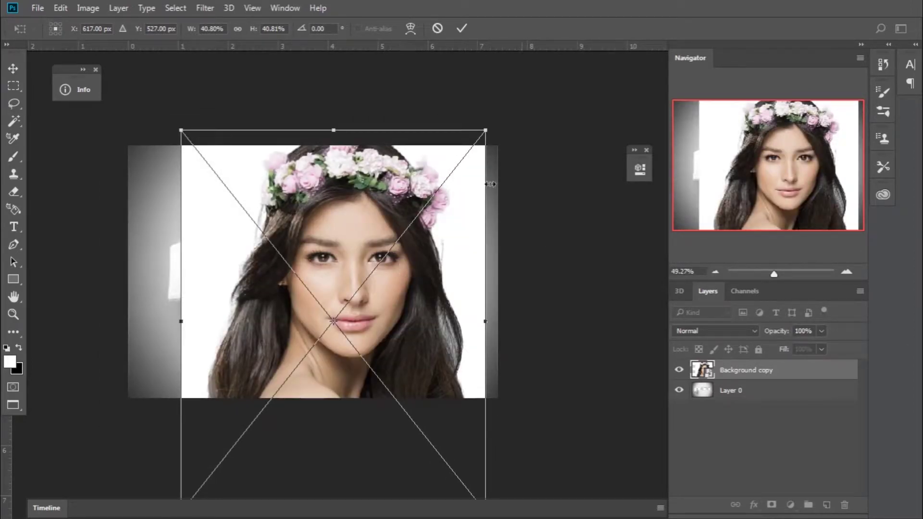
pyautogui.click(461, 28)
pyautogui.press('g')
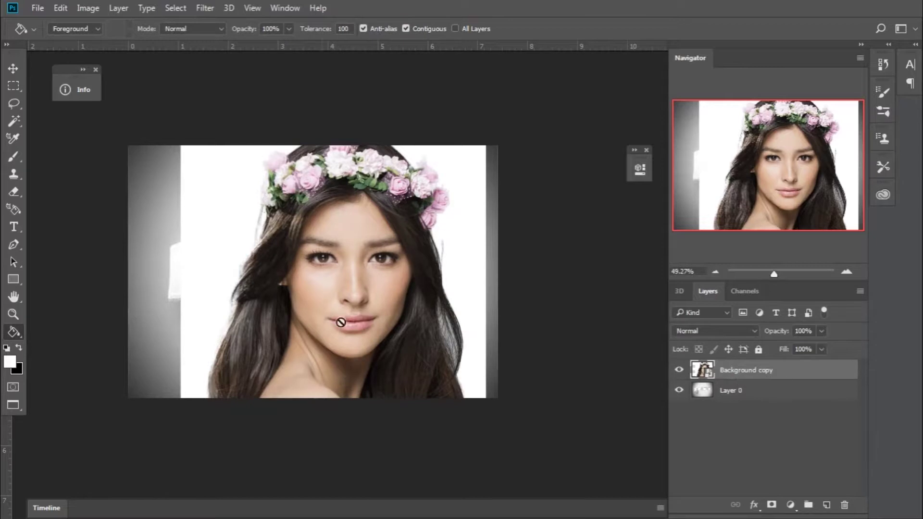
# Duplicate the portrait layer and move the duplicate below the torn paper layer
pyautogui.hotkey('ctrl', 'j')
pyautogui.moveTo(752, 377); pyautogui.dragTo(750, 421)
pyautogui.click(743, 392)
# Load the torn paper layer's outline as a selection and set the top portrait layer's blend mode to Multiply
pyautogui.click(746, 377)
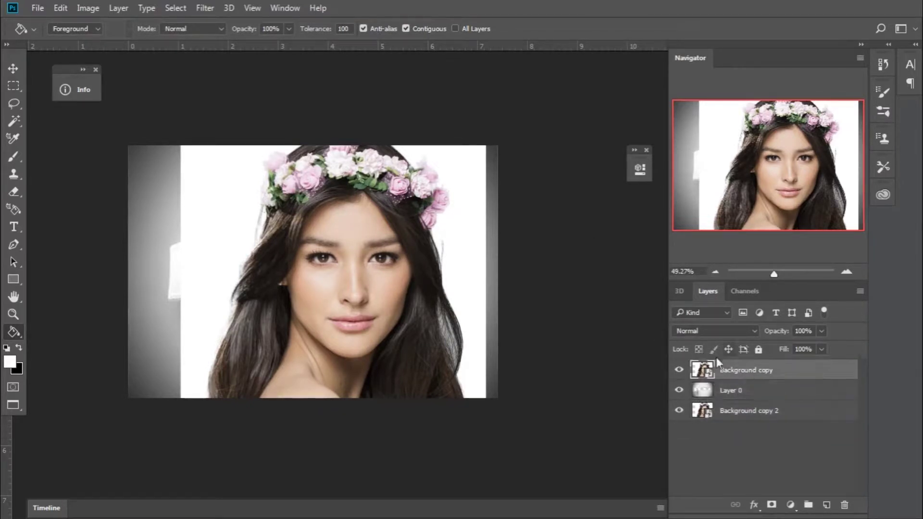
pyautogui.keyDown('ctrl'); pyautogui.click(703, 391); pyautogui.keyUp('ctrl')
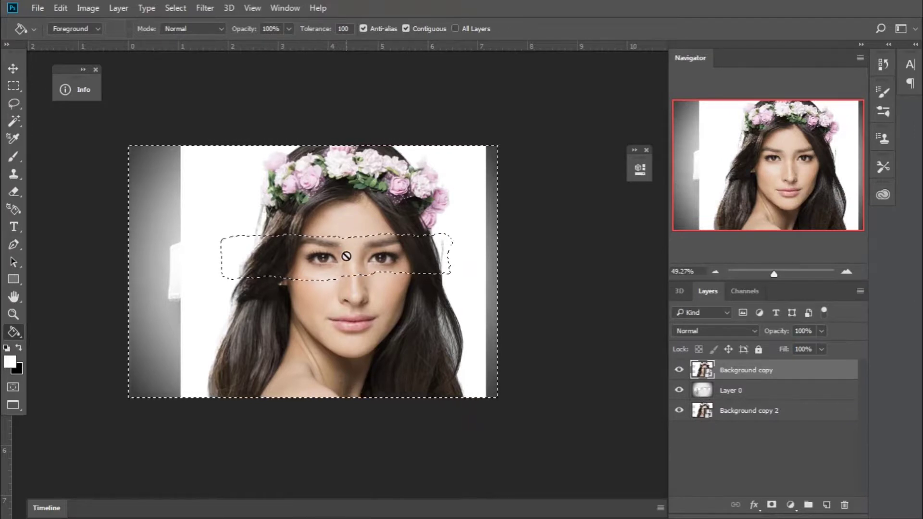
pyautogui.click(707, 330)
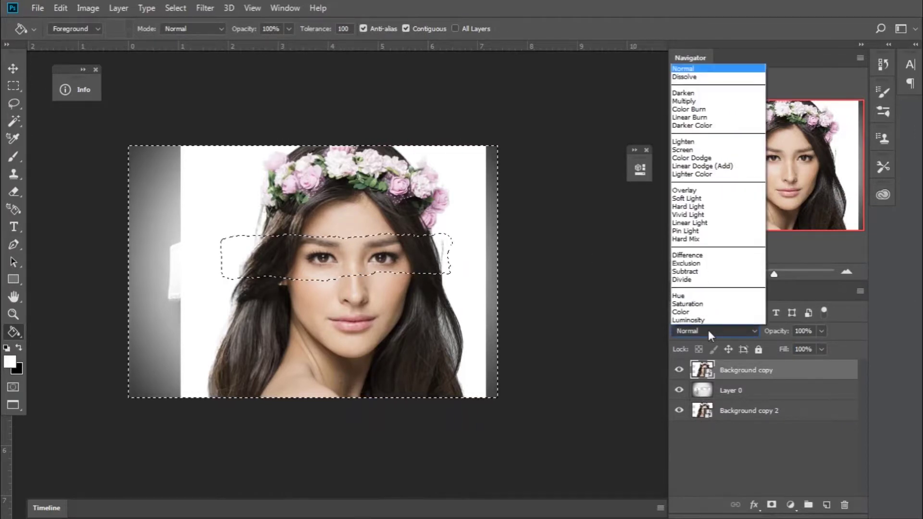
pyautogui.click(689, 102)
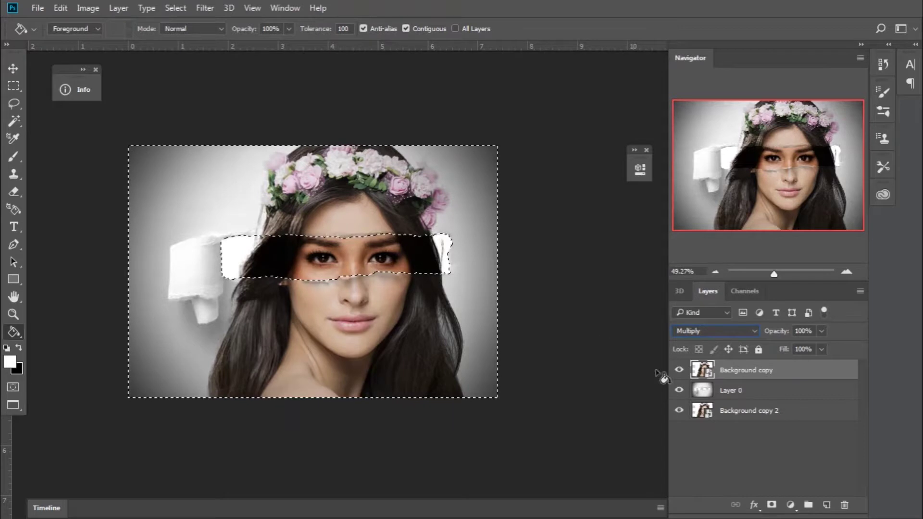
pyautogui.click(754, 505)
pyautogui.click(790, 505)
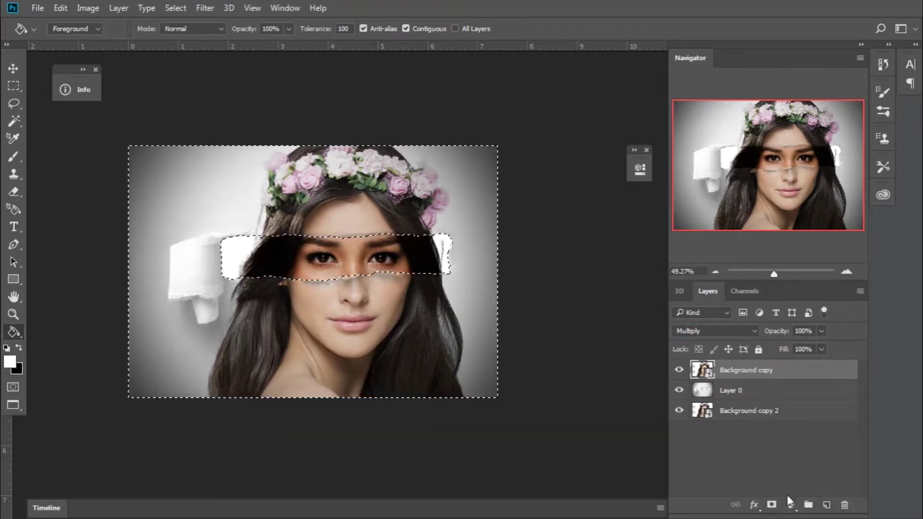
# Add a Black & White adjustment layer with default values, masked to the selected area outside the torn strip
pyautogui.click(790, 505)
pyautogui.click(830, 368)
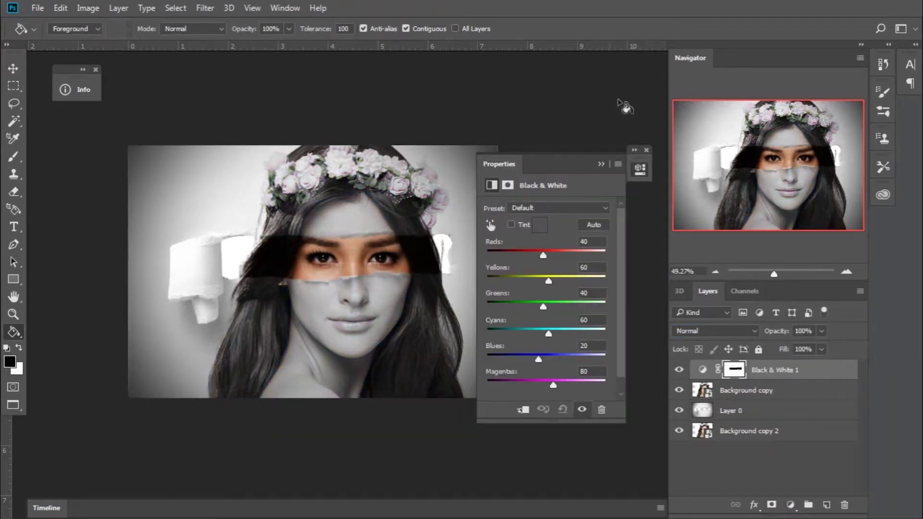
pyautogui.click(601, 165)
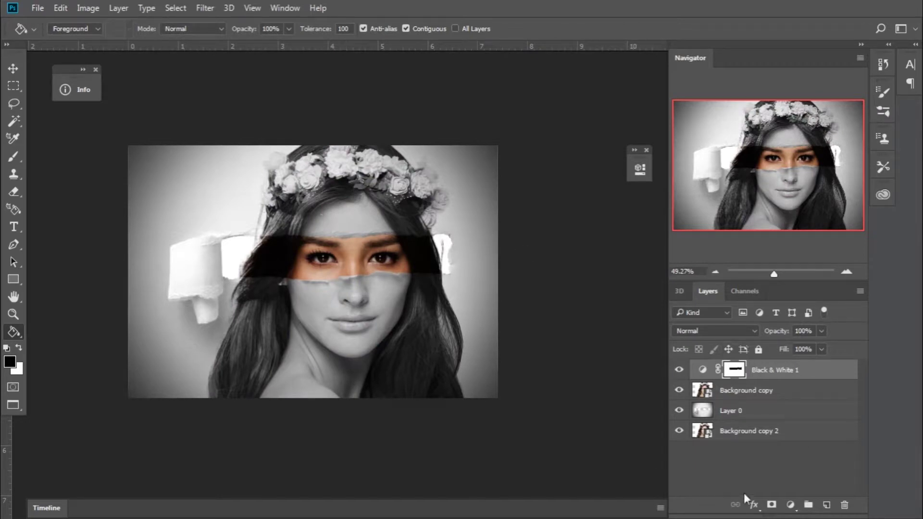
# Add a Levels adjustment layer and clip it to the Black & White adjustment layer
pyautogui.scroll(3, 387, 250)
pyautogui.scroll(-1, 504, 336)
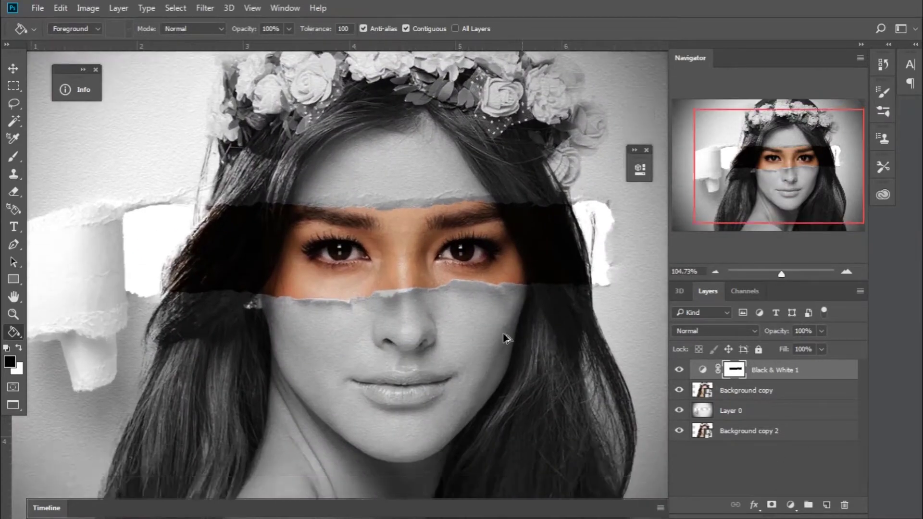
pyautogui.scroll(-1, 505, 336)
pyautogui.click(790, 508)
pyautogui.press('Escape')
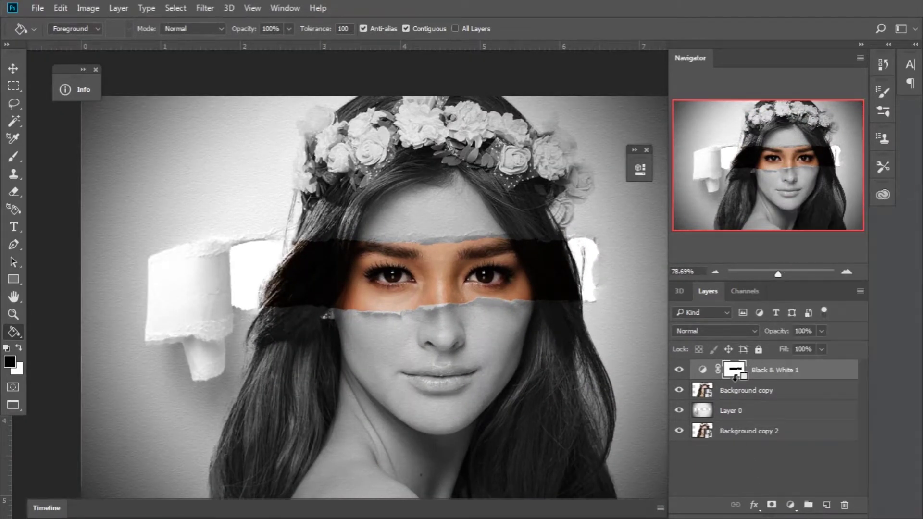
pyautogui.scroll(-2, 469, 348)
pyautogui.click(790, 505)
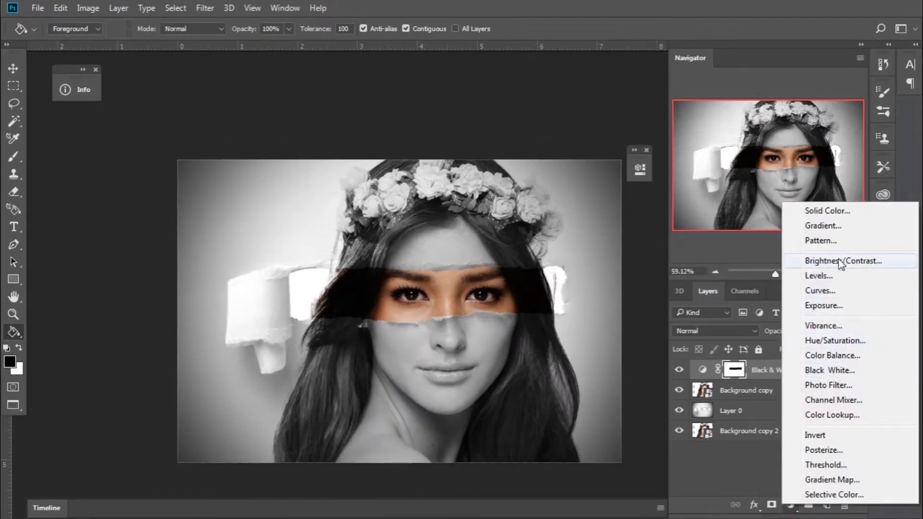
pyautogui.click(825, 278)
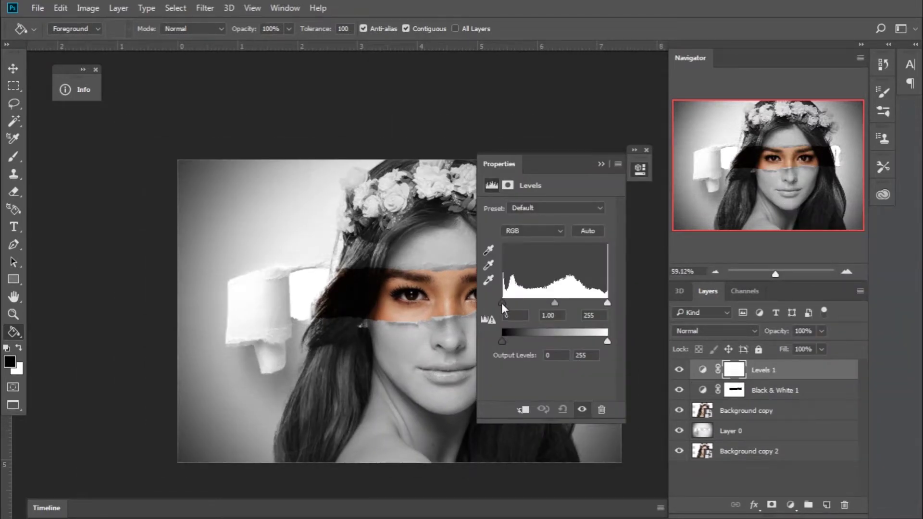
pyautogui.hotkey('ctrl', 'alt', 'g')
# Raise the contrast in Levels with a shadow input of 29 and a highlight input of 234
pyautogui.moveTo(504, 302); pyautogui.dragTo(509, 302)
pyautogui.moveTo(607, 302)
pyautogui.mouseDown()
pyautogui.moveTo(596, 301)
pyautogui.moveTo(604, 302)
pyautogui.mouseUp()
pyautogui.moveTo(509, 302); pyautogui.dragTo(515, 302)
pyautogui.moveTo(538, 161); pyautogui.dragTo(576, 198)
pyautogui.moveTo(635, 340); pyautogui.dragTo(635, 339)
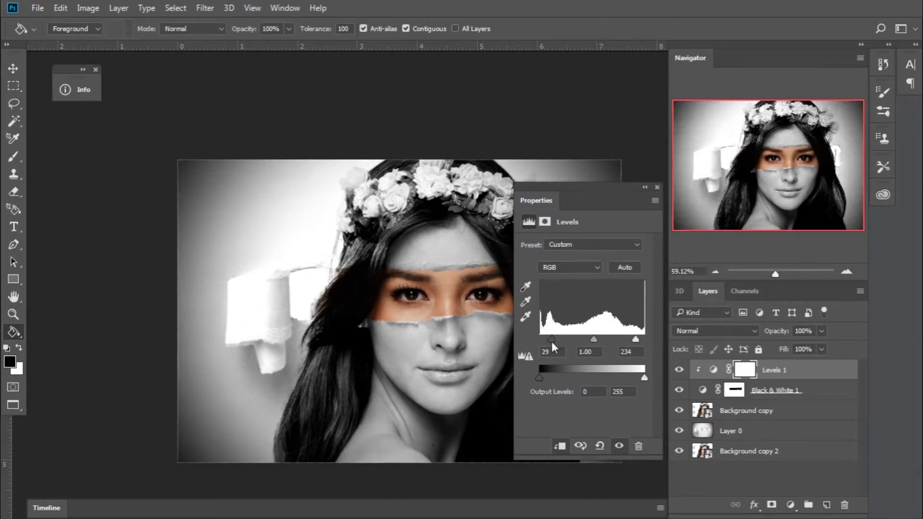
pyautogui.click(645, 187)
# Add a black Multiply drop shadow with a 132° angle to the torn paper layer
pyautogui.doubleClick(813, 437)
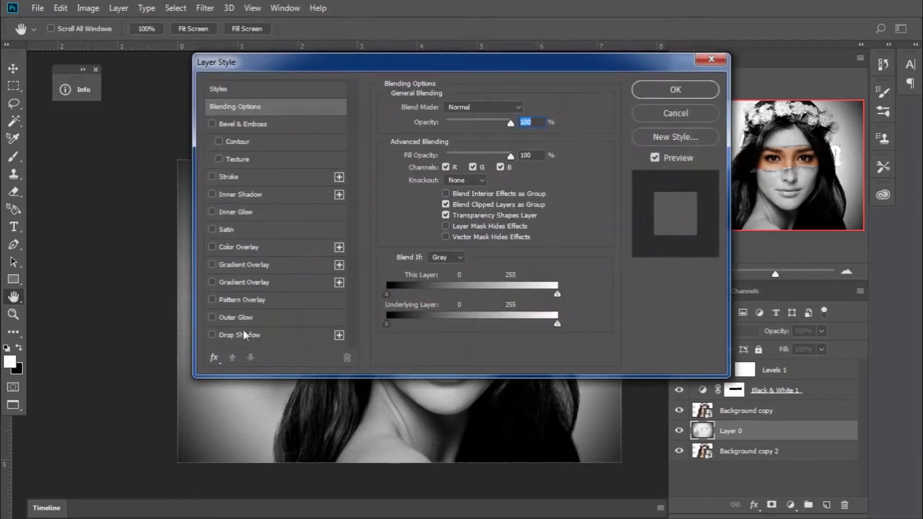
pyautogui.click(239, 334)
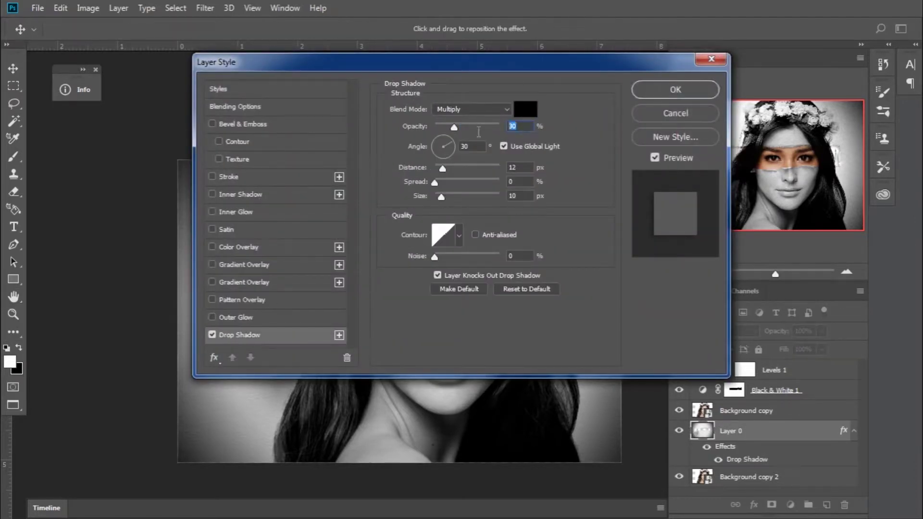
pyautogui.click(469, 110)
pyautogui.click(473, 153)
pyautogui.click(525, 109)
pyautogui.click(531, 438)
pyautogui.press('Return')
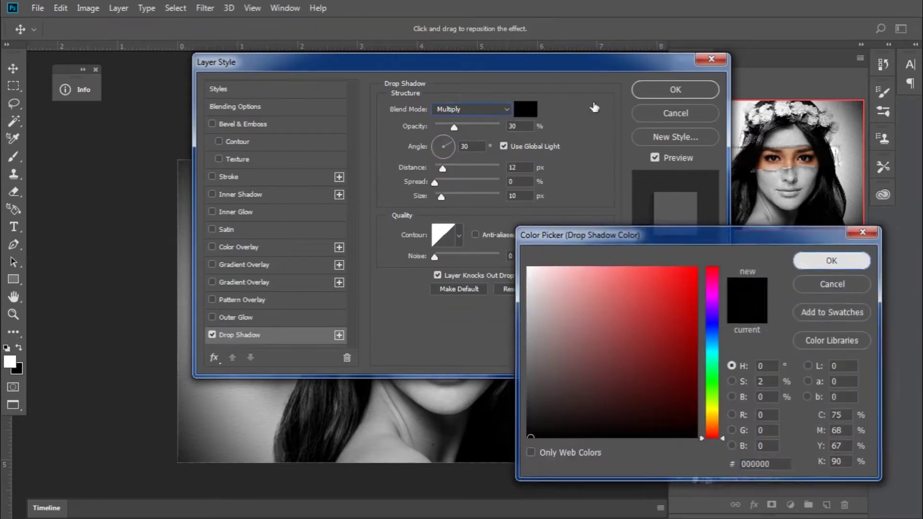
pyautogui.write('132')
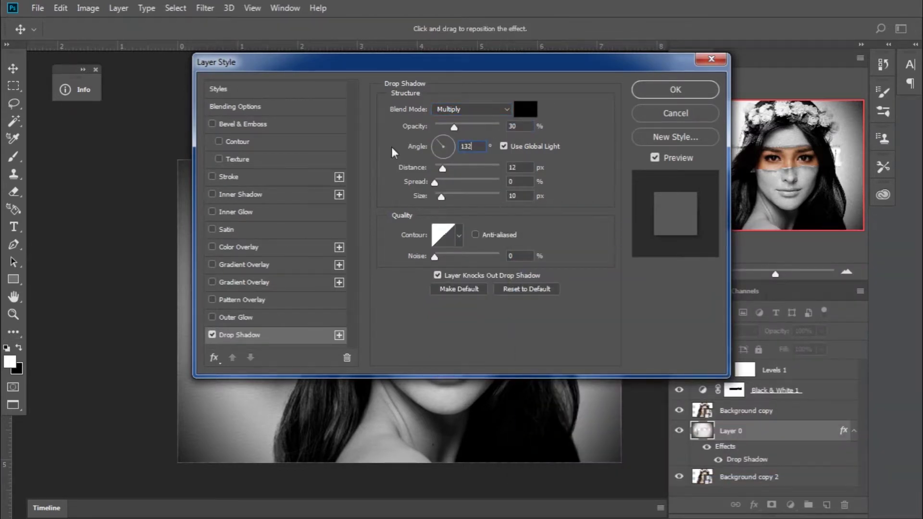
pyautogui.click(676, 89)
pyautogui.scroll(5, 443, 305)
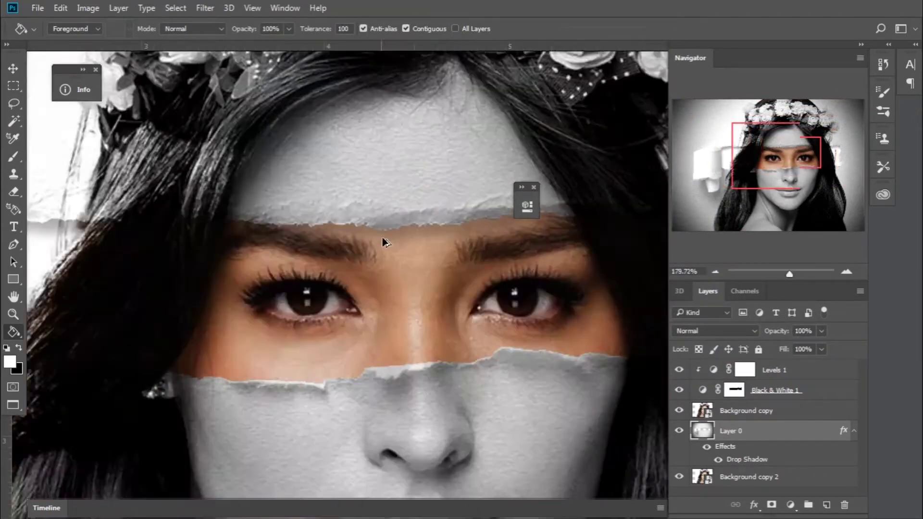
pyautogui.scroll(-6, 385, 241)
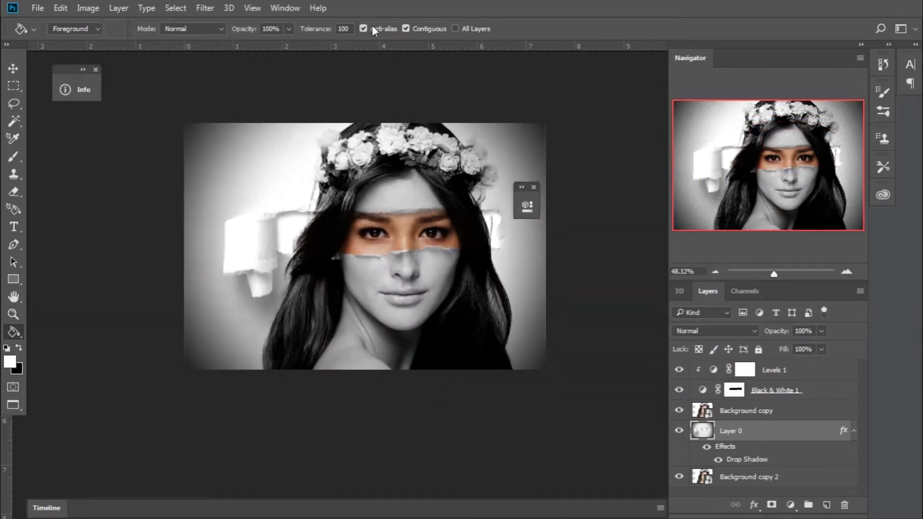
# Save a copy of the finished torn-paper image to the Desktop without layers
pyautogui.click(59, 9)
pyautogui.click(508, 248)
pyautogui.click(38, 8)
pyautogui.click(72, 157)
pyautogui.click(414, 240)
pyautogui.click(191, 345)
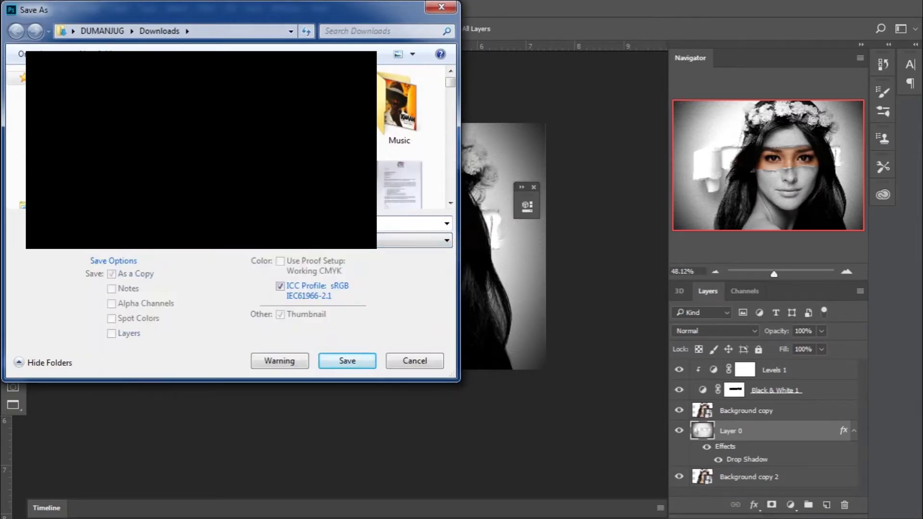
pyautogui.click(23, 107)
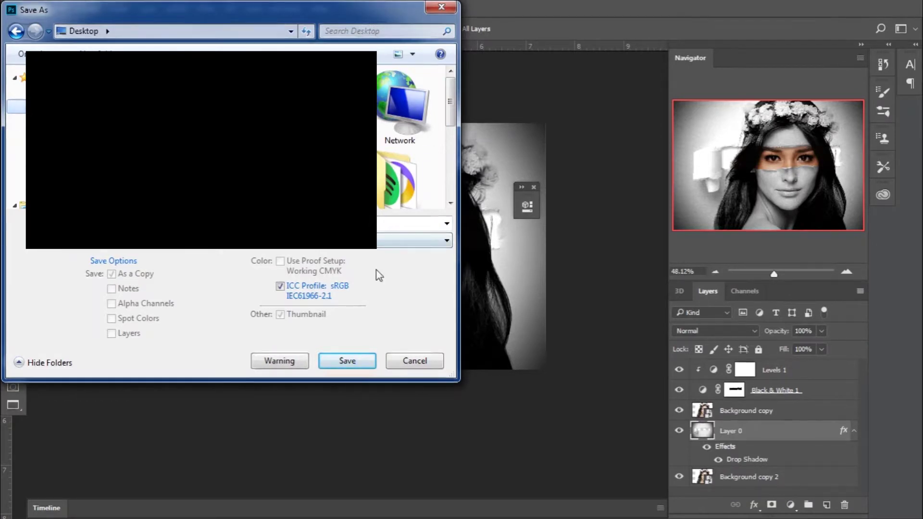
pyautogui.press('Return')
pyautogui.click(528, 123)
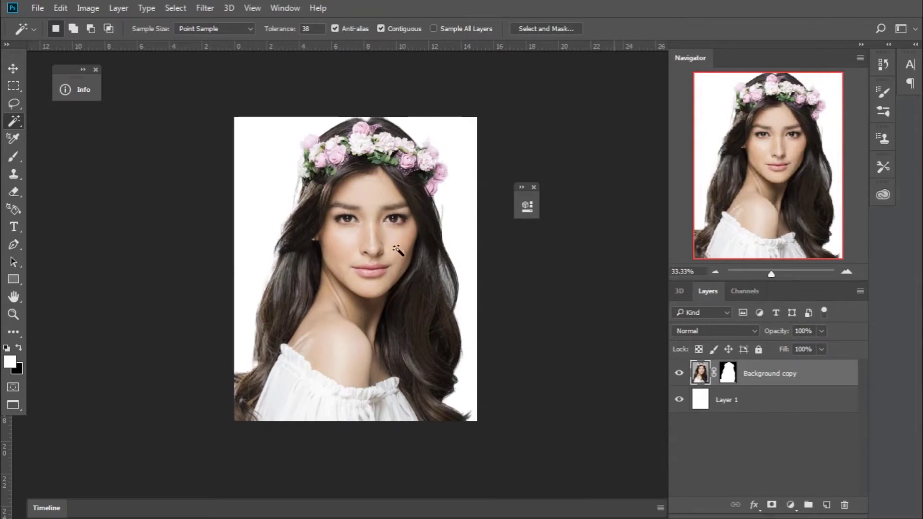
# Place the IMG_2676 f-2 photo as an embedded object in the portrait smart object's document
pyautogui.click(38, 9)
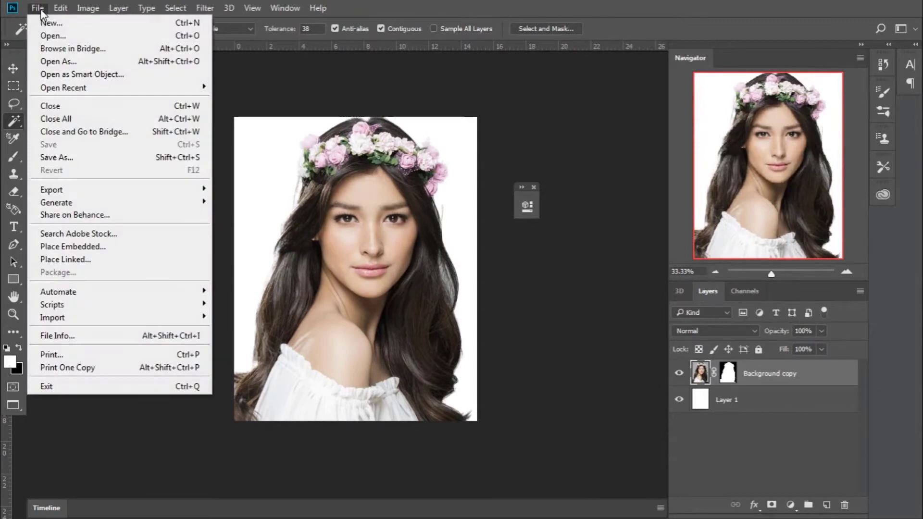
pyautogui.click(72, 247)
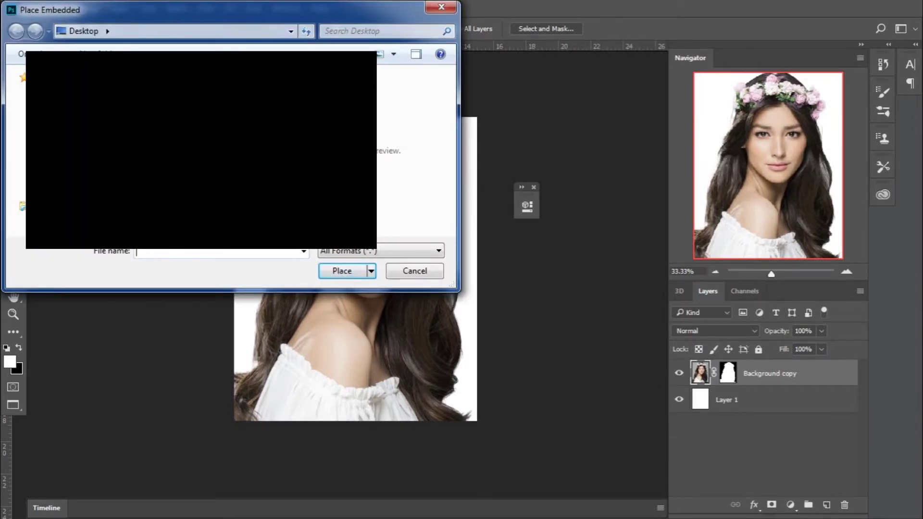
pyautogui.click(337, 270)
# Scale the placed photo to about 221%, aligning the boy's face with the woman's at reduced opacity, and commit it at 100% opacity
pyautogui.click(822, 331)
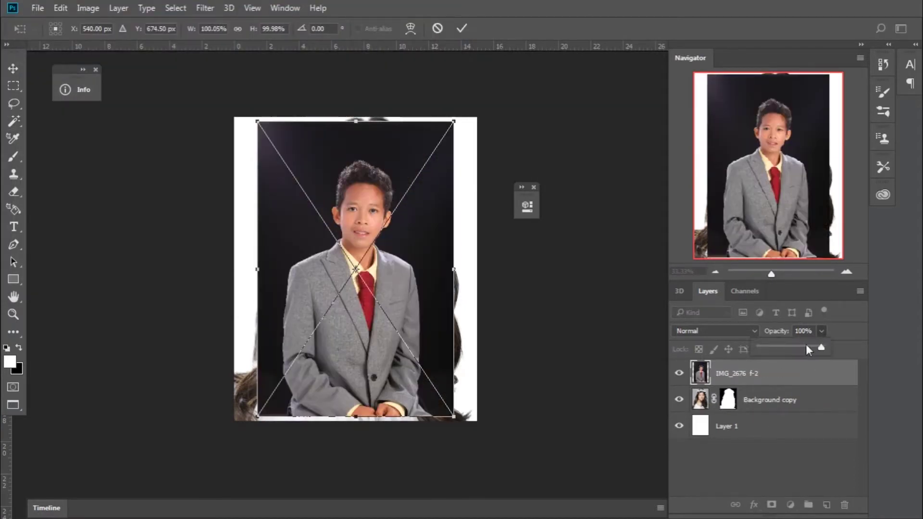
pyautogui.moveTo(824, 347); pyautogui.dragTo(784, 347)
pyautogui.moveTo(457, 413); pyautogui.dragTo(639, 476)
pyautogui.moveTo(423, 289); pyautogui.dragTo(402, 149)
pyautogui.click(822, 331)
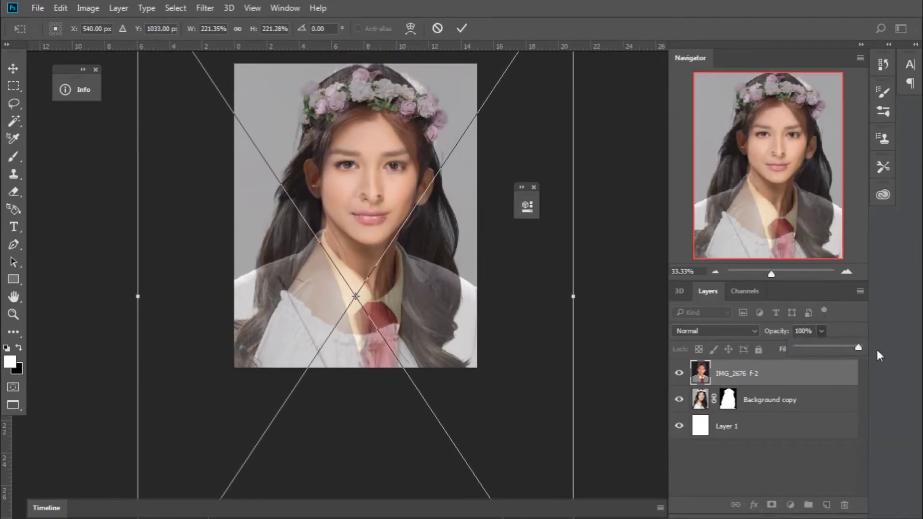
pyautogui.click(460, 29)
# Select the dark background around the boy with the Magic Wand and invert the selection
pyautogui.press('w')
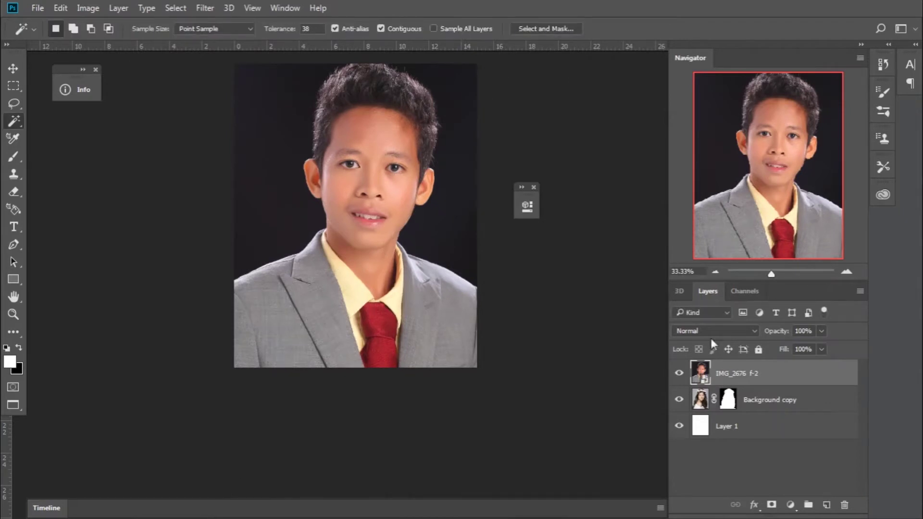
pyautogui.rightClick(19, 121)
pyautogui.click(60, 130)
pyautogui.click(461, 127)
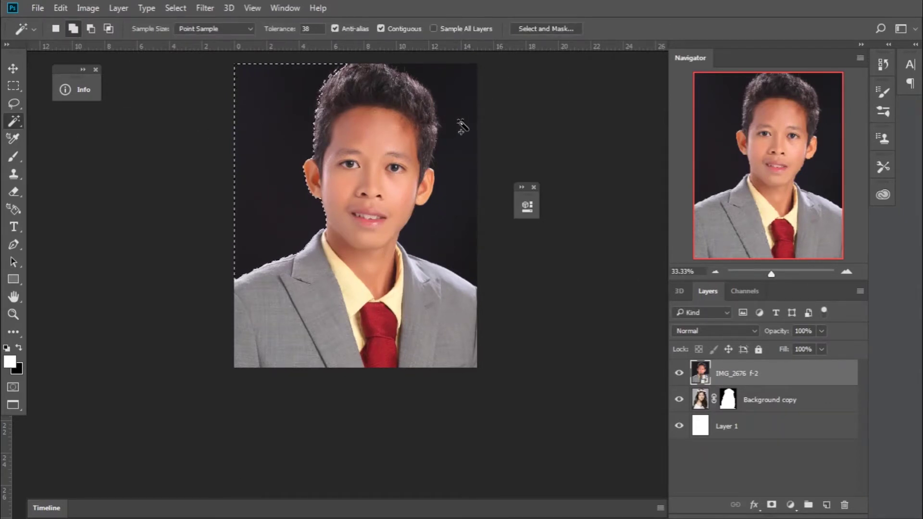
pyautogui.click(197, 8)
pyautogui.click(184, 59)
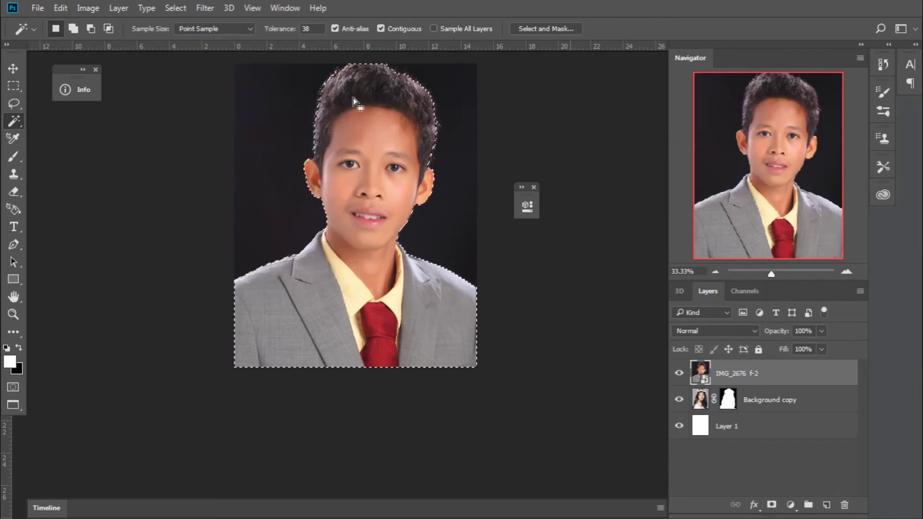
# Refine the boy's selection in Select and Mask with an 8 px Smart Radius, and output it to a new layer with layer mask
pyautogui.click(542, 28)
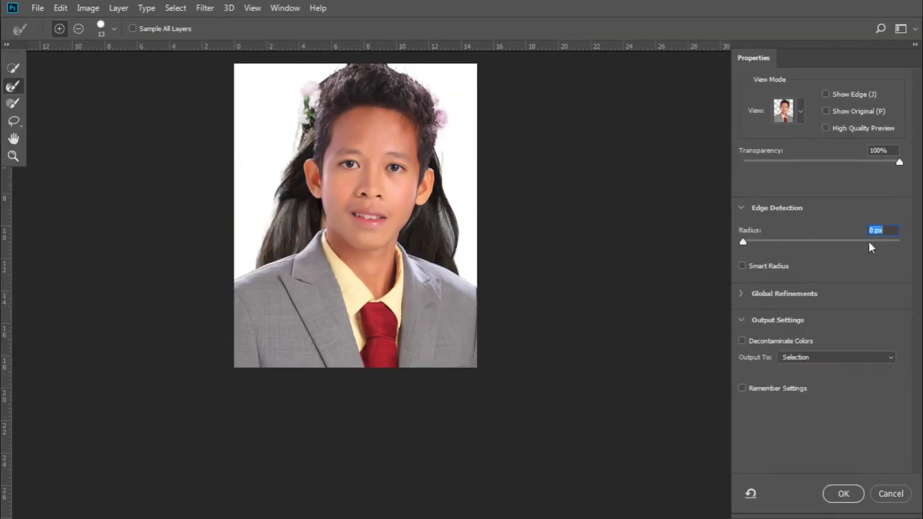
pyautogui.write('8')
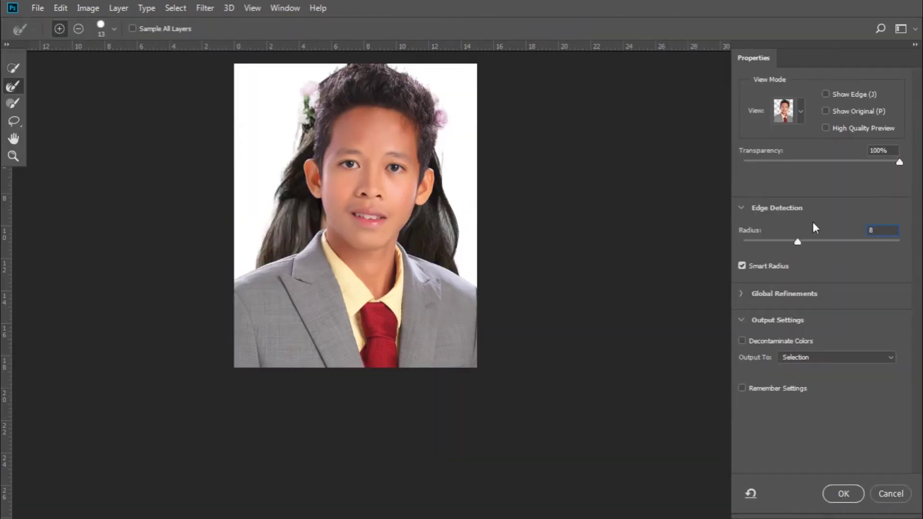
pyautogui.click(824, 357)
pyautogui.click(824, 391)
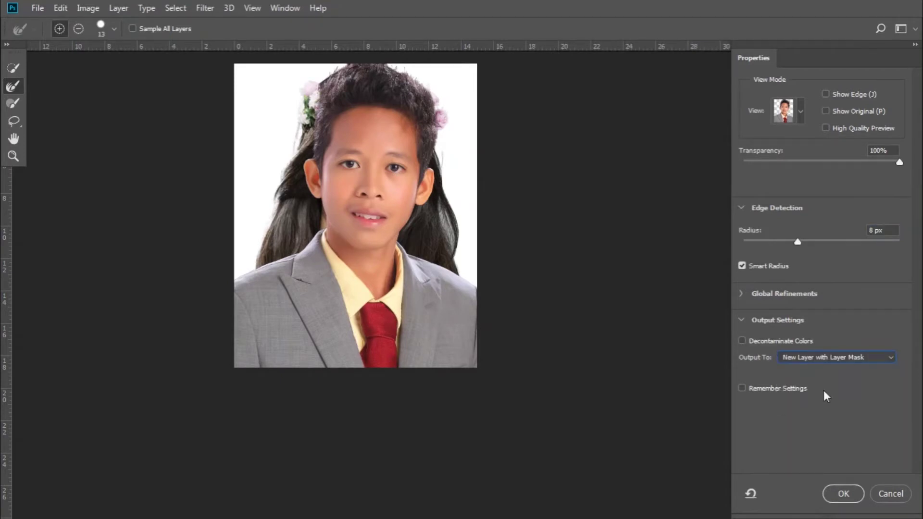
pyautogui.click(837, 501)
# Hide the woman's cut-out layer and save the smart object's document
pyautogui.click(679, 426)
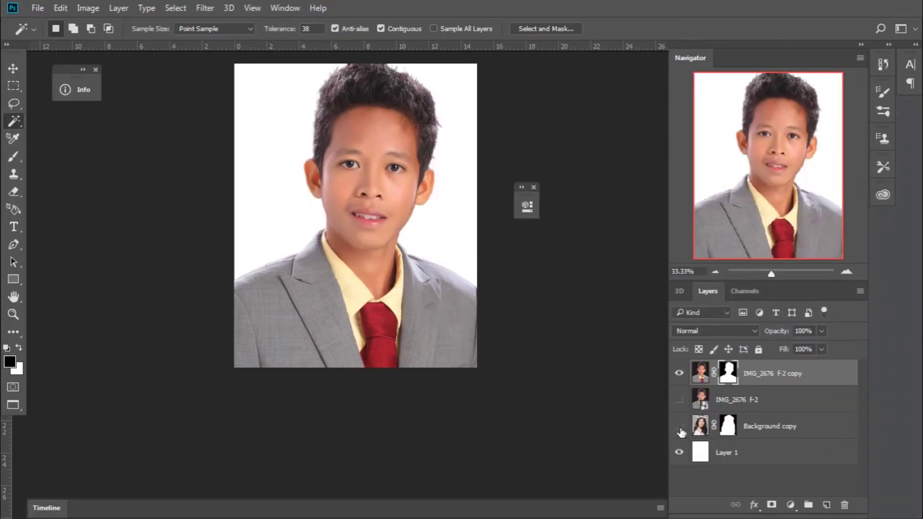
pyautogui.click(716, 451)
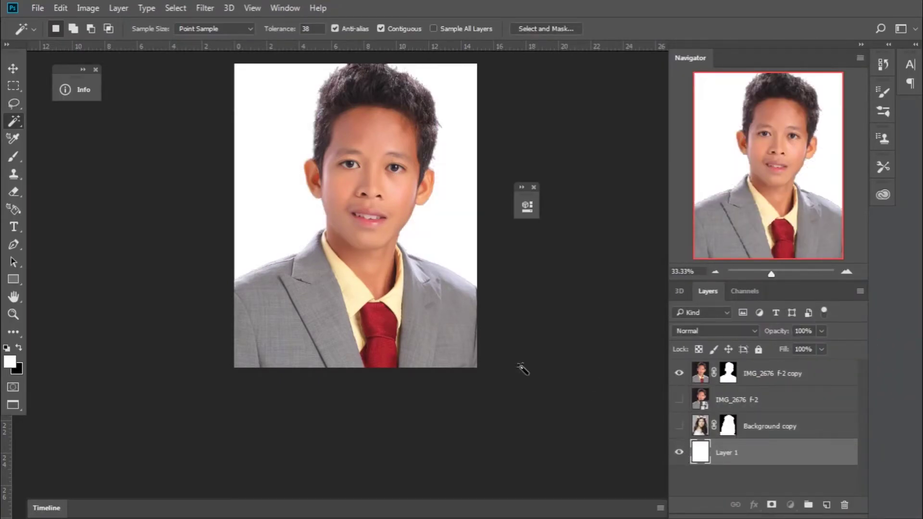
pyautogui.click(38, 8)
pyautogui.click(57, 143)
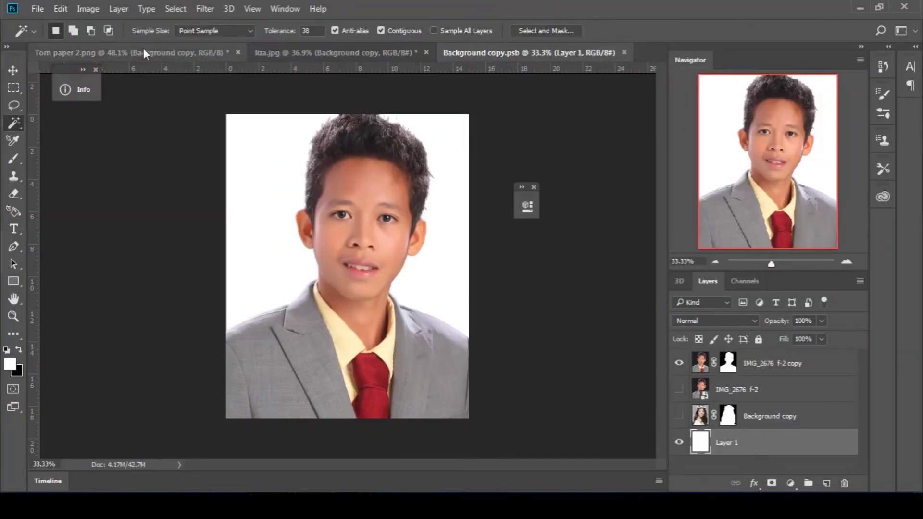
# In Torn paper 2.png, set the Levels adjustment's shadow input to 25 and highlight input to 240
pyautogui.hotkey('ctrl', 'Tab')
pyautogui.hotkey('ctrl', 'Tab')
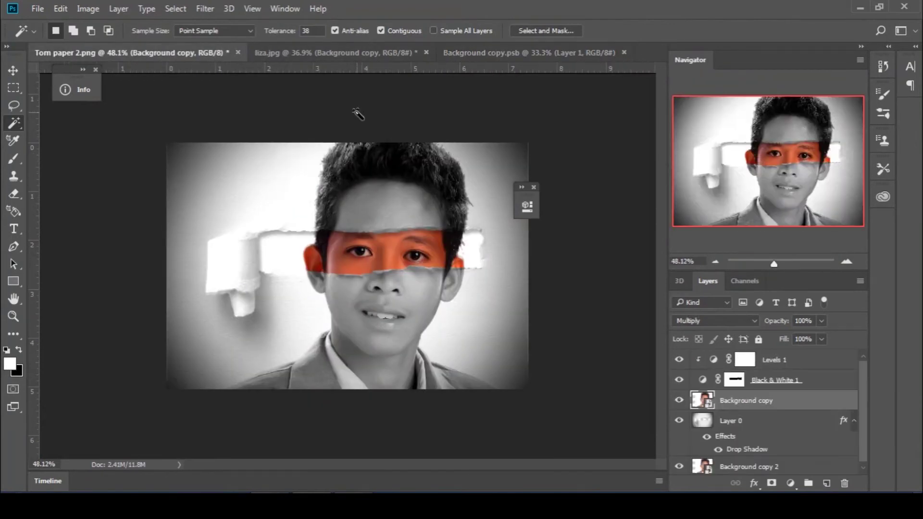
pyautogui.doubleClick(714, 361)
pyautogui.moveTo(457, 207); pyautogui.dragTo(561, 200)
pyautogui.moveTo(597, 332); pyautogui.dragTo(591, 334)
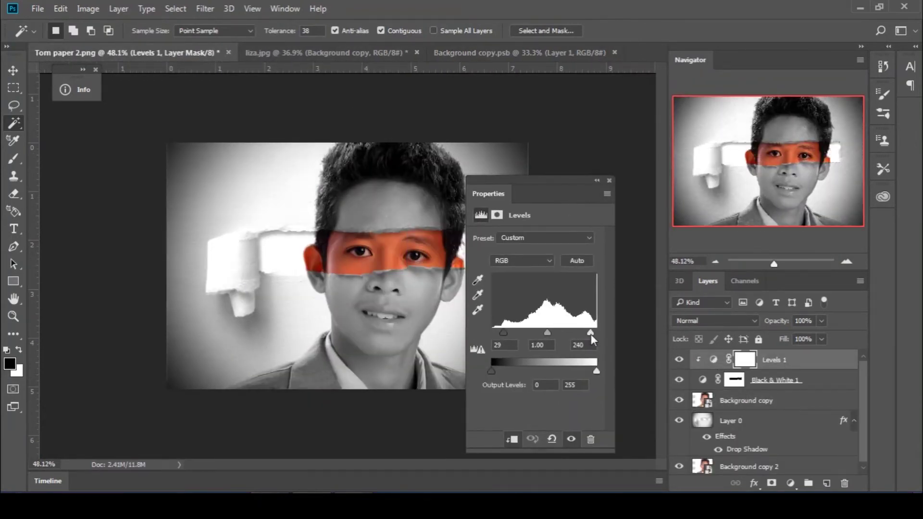
pyautogui.moveTo(503, 332); pyautogui.dragTo(501, 332)
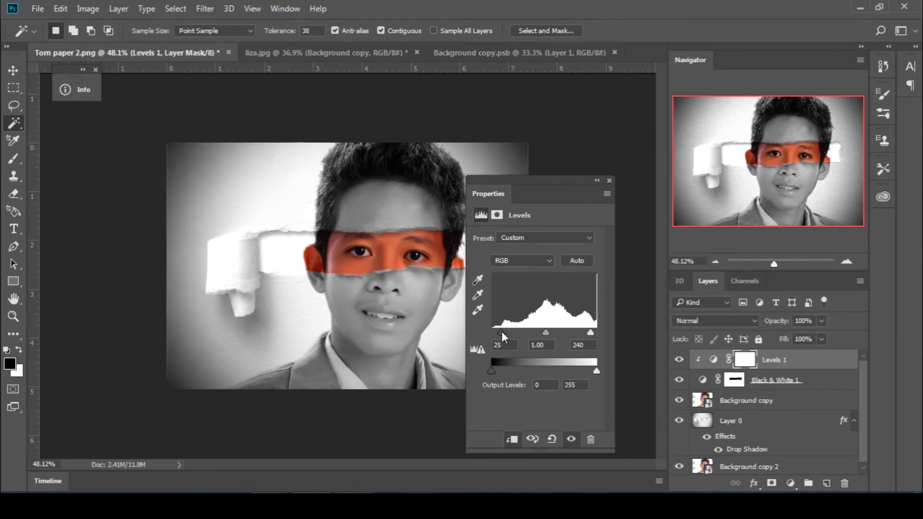
pyautogui.click(597, 181)
# Try a Curves adjustment layer that darkens the midtones from input 150 to output 132, and delete that layer
pyautogui.click(790, 484)
pyautogui.click(831, 264)
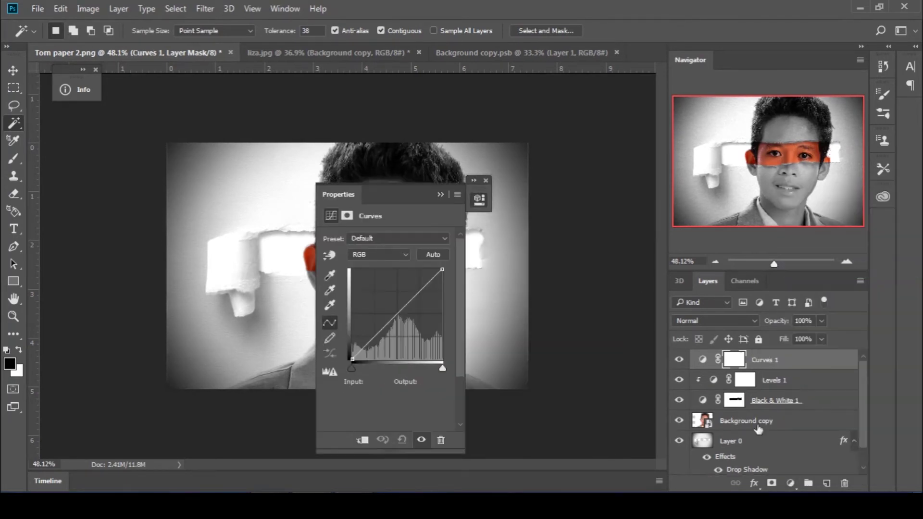
pyautogui.moveTo(402, 195); pyautogui.dragTo(653, 204)
pyautogui.moveTo(655, 316); pyautogui.dragTo(655, 323)
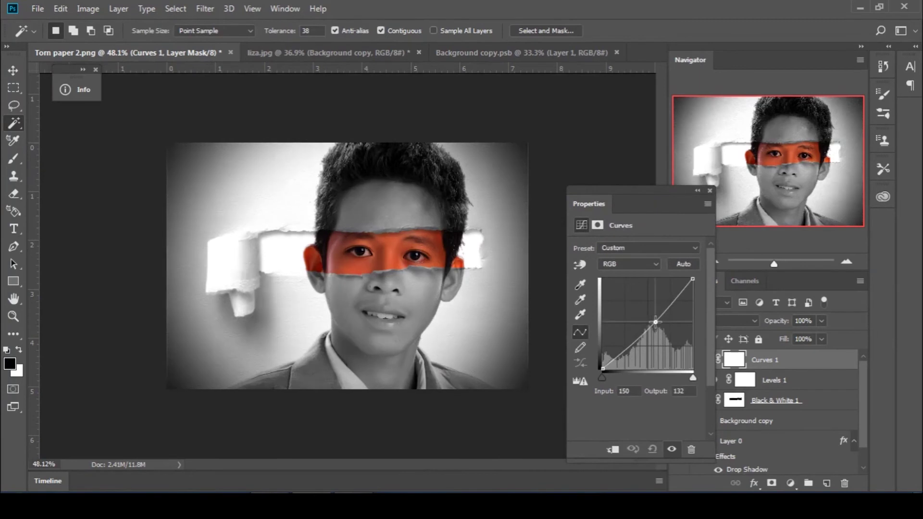
pyautogui.click(709, 191)
pyautogui.moveTo(721, 360); pyautogui.dragTo(845, 483)
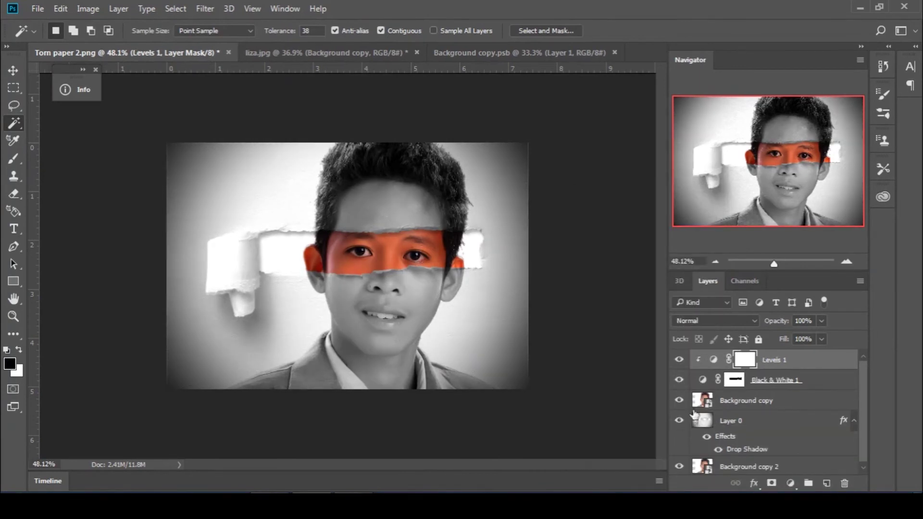
# Try a Curves adjustment layer clipped to the upper Background copy layer, and delete that adjustment layer
pyautogui.click(696, 408)
pyautogui.click(790, 483)
pyautogui.click(831, 267)
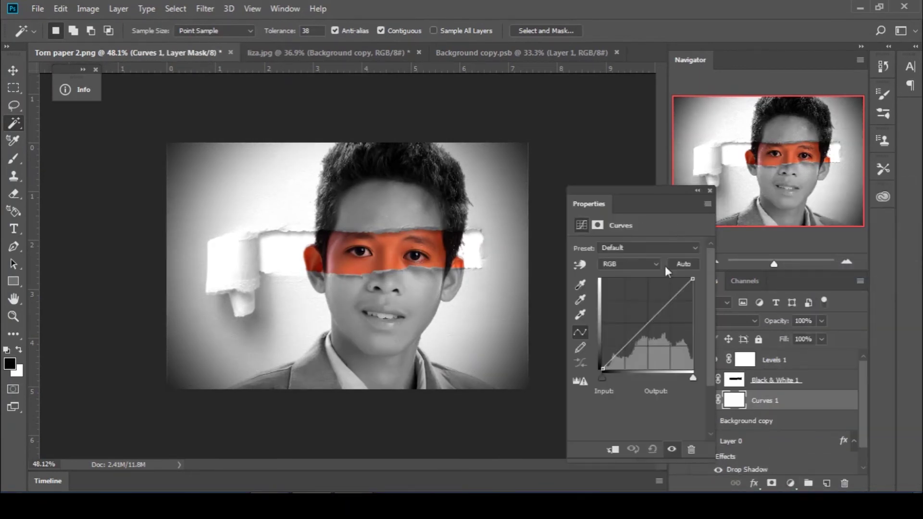
pyautogui.click(613, 449)
pyautogui.moveTo(641, 330); pyautogui.dragTo(695, 276)
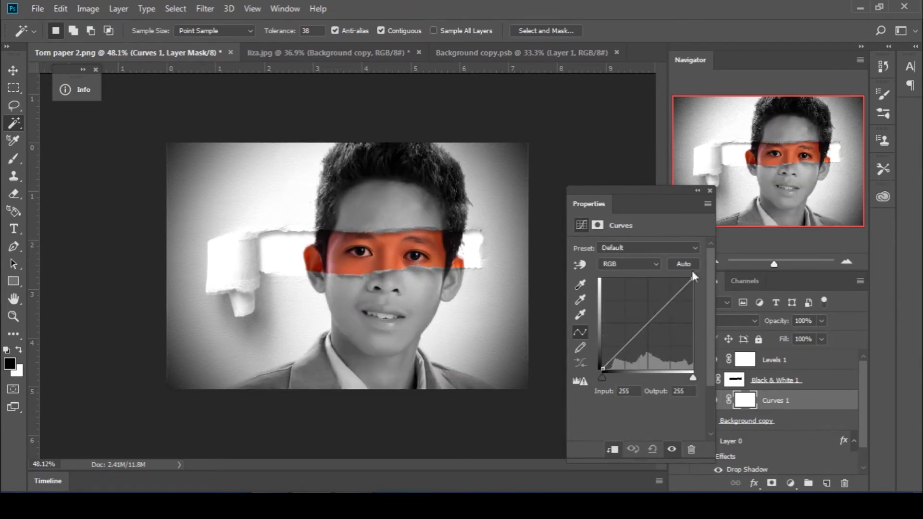
pyautogui.click(709, 191)
pyautogui.press('Delete')
# In Background copy.psb, show the woman's cut-out layer, hide the boy's, save the document, and return to Torn paper 2.png
pyautogui.scroll(-3, 120, 353)
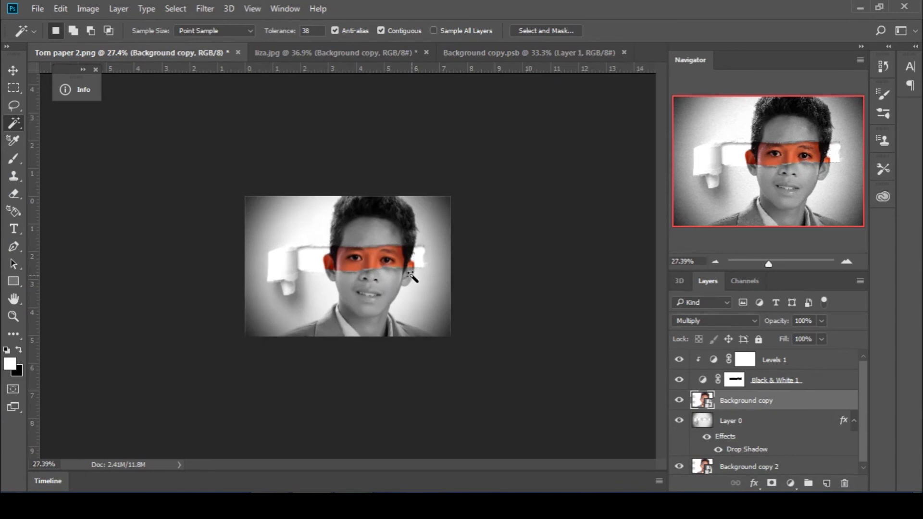
pyautogui.click(553, 53)
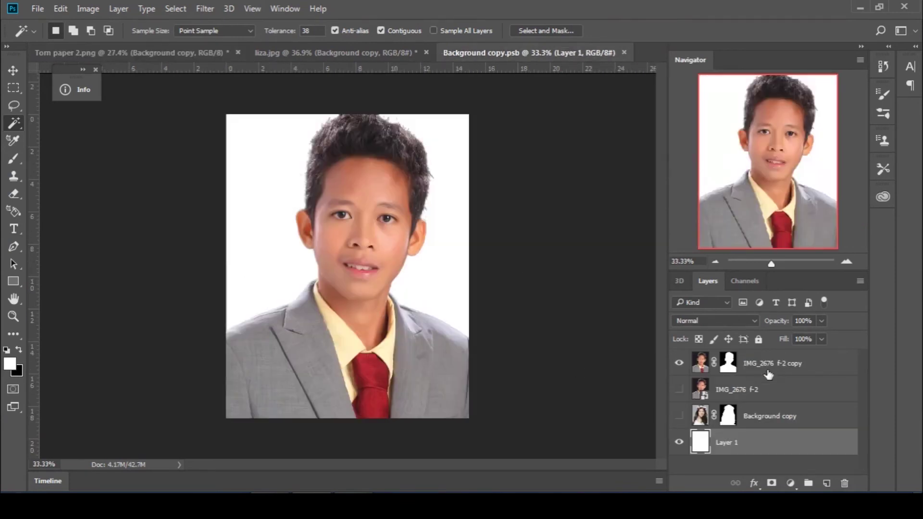
pyautogui.click(679, 416)
pyautogui.click(679, 363)
pyautogui.click(37, 9)
pyautogui.click(58, 145)
pyautogui.click(107, 54)
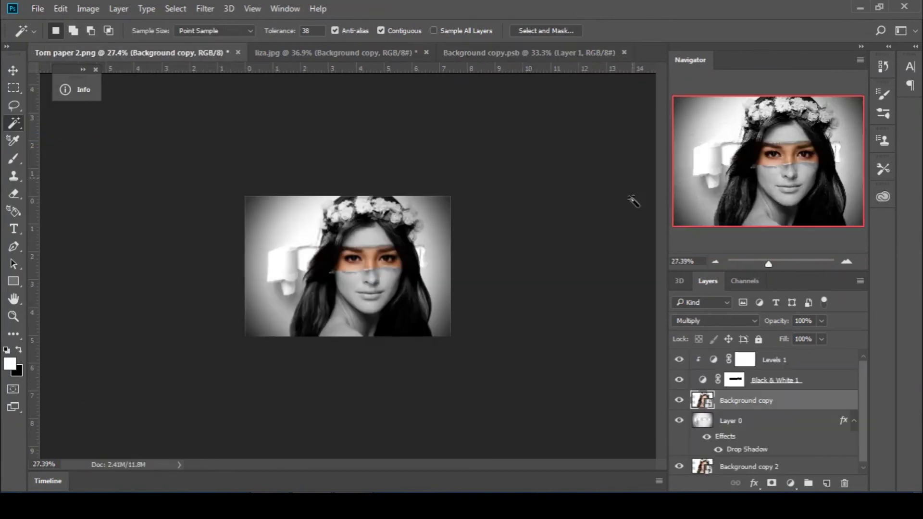
pyautogui.scroll(5, 355, 260)
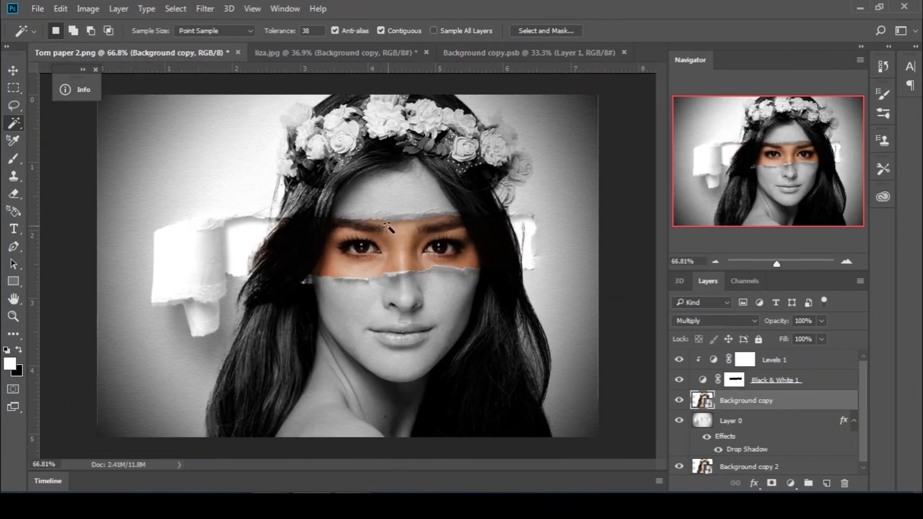